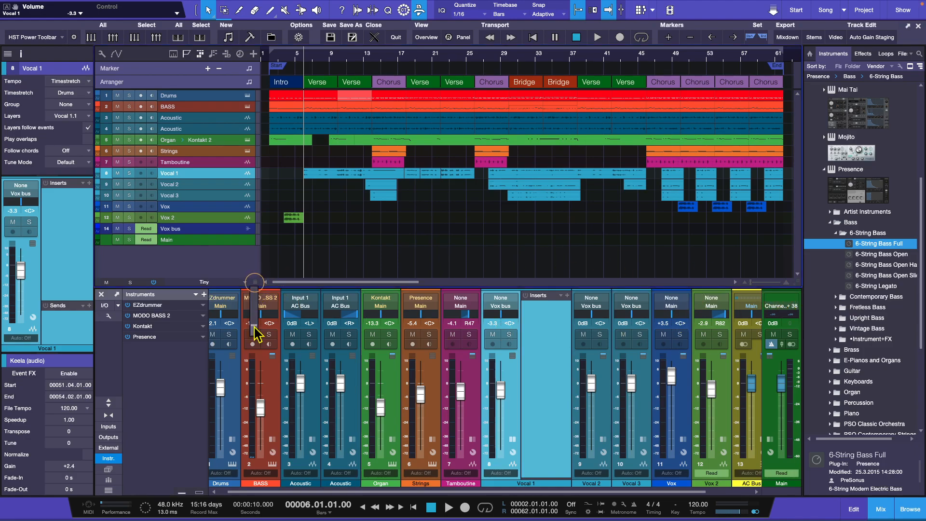
- Enlarge the arrangement tracks to Normal height and make the Vocal 1 track slightly taller to reveal its layer setting
{"action": "left_click_drag", "start_coordinate": [255, 282], "coordinate": [254, 303]}
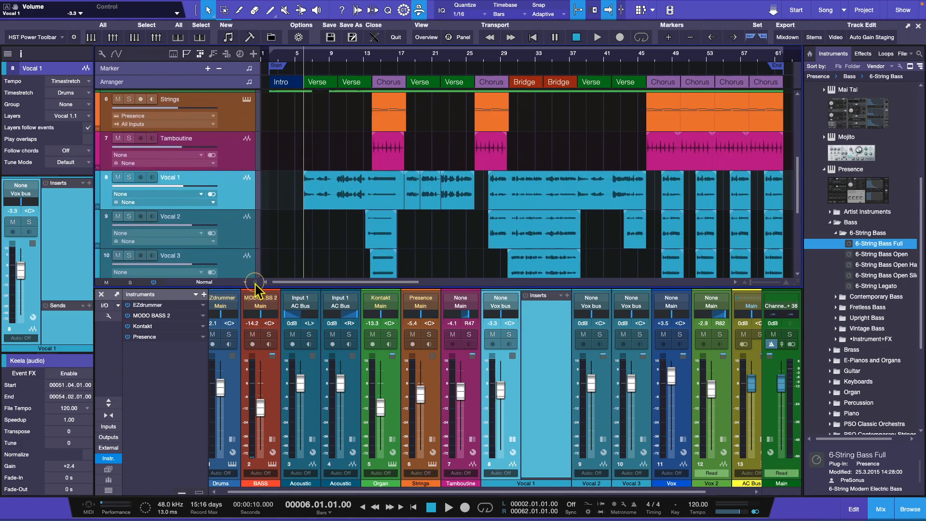
{"action": "scroll", "coordinate": [374, 240], "scroll_direction": "down", "scroll_amount": 5}
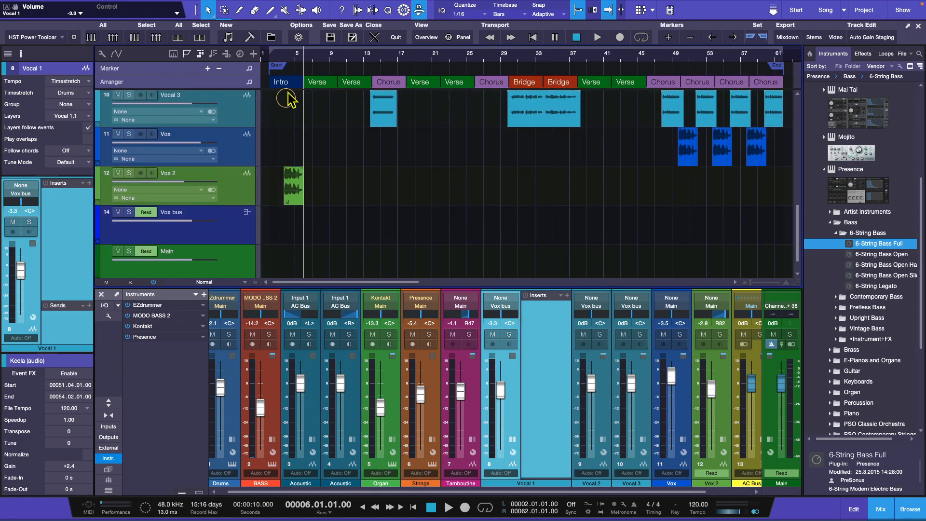
{"action": "scroll", "coordinate": [340, 178], "scroll_direction": "up", "scroll_amount": 3}
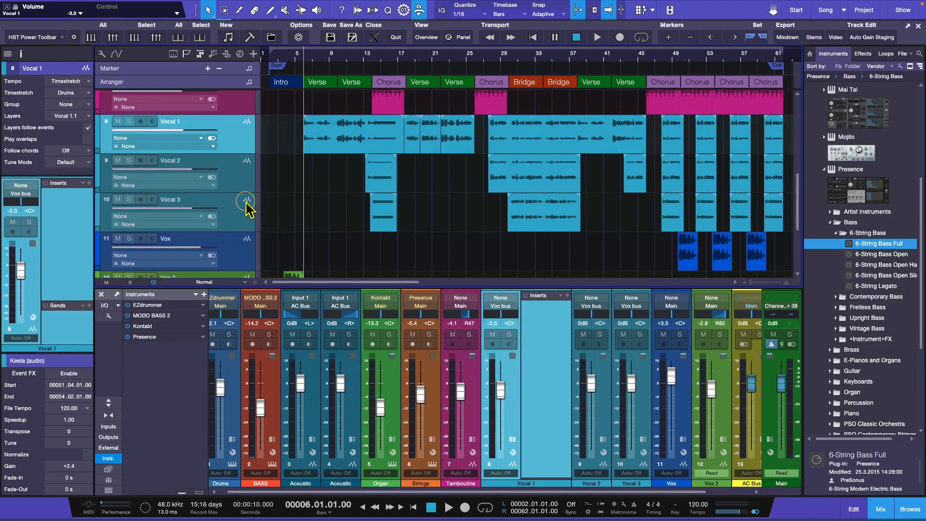
{"action": "left_click_drag", "start_coordinate": [208, 154], "coordinate": [239, 168]}
- Select the first group of Vocal 1 events, view them in the audio editor and return to the mix console
{"action": "left_click_drag", "start_coordinate": [298, 137], "coordinate": [487, 145]}
{"action": "double_click", "coordinate": [369, 147]}
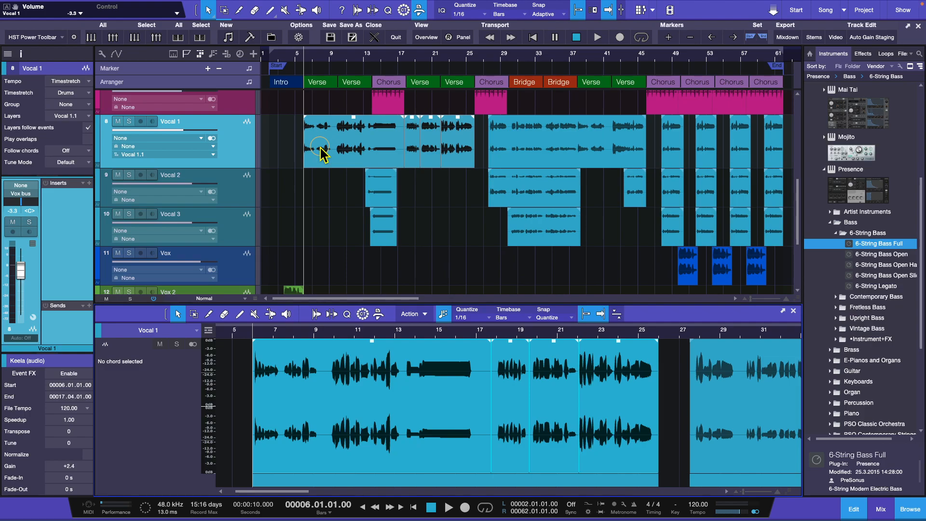
{"action": "left_click", "coordinate": [882, 510]}
{"action": "left_click", "coordinate": [882, 511]}
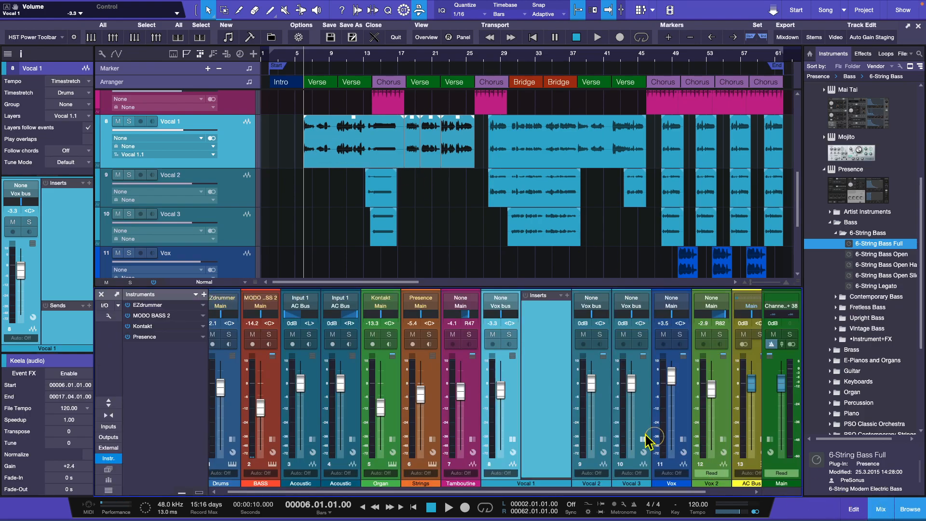
- Collapse and re-expand the Vocal 1 channel in the console, and resize its Inserts area to reveal Sends
{"action": "left_click", "coordinate": [511, 439]}
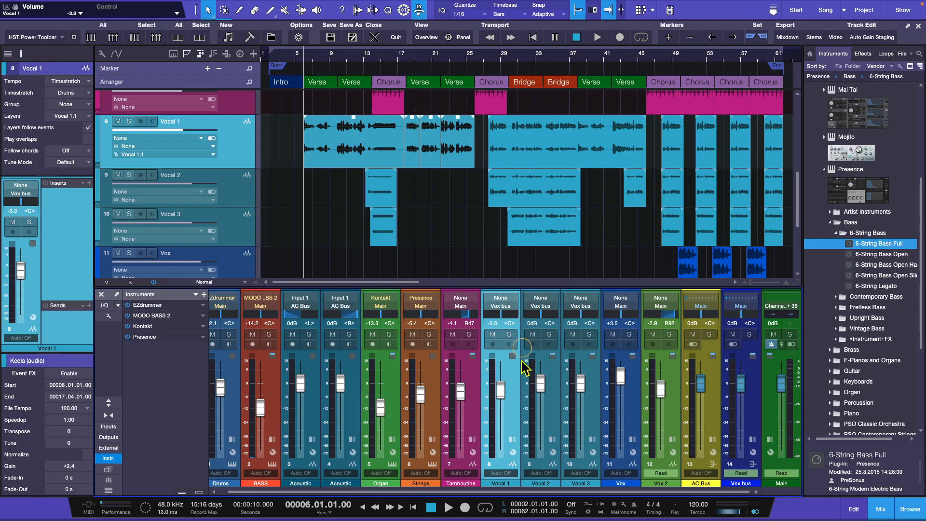
{"action": "left_click", "coordinate": [512, 439]}
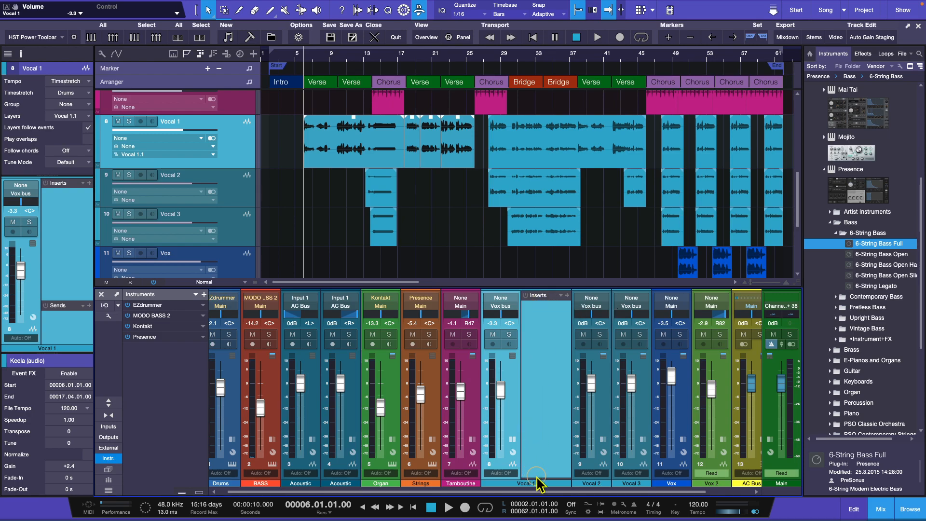
{"action": "left_click_drag", "start_coordinate": [539, 482], "coordinate": [544, 440]}
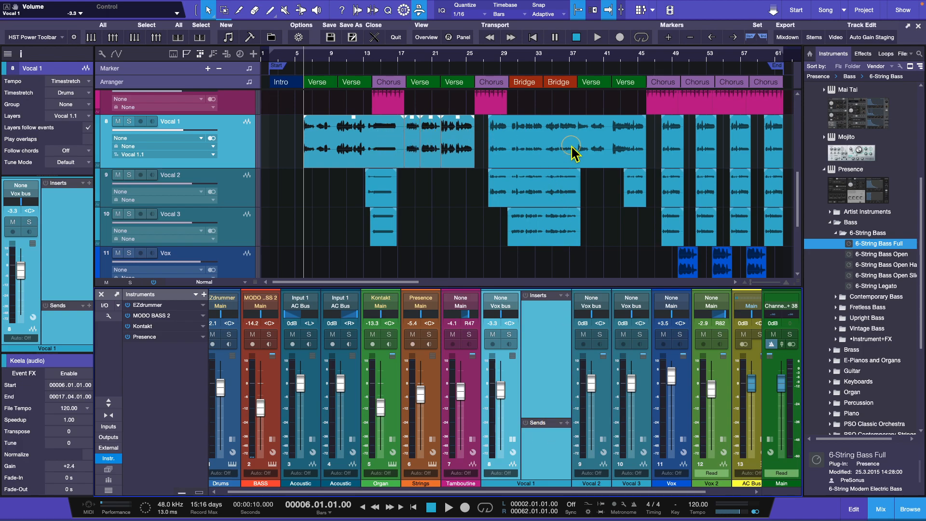
- Switch the Vocal 1 track to mono and back to stereo
{"action": "left_click", "coordinate": [211, 137]}
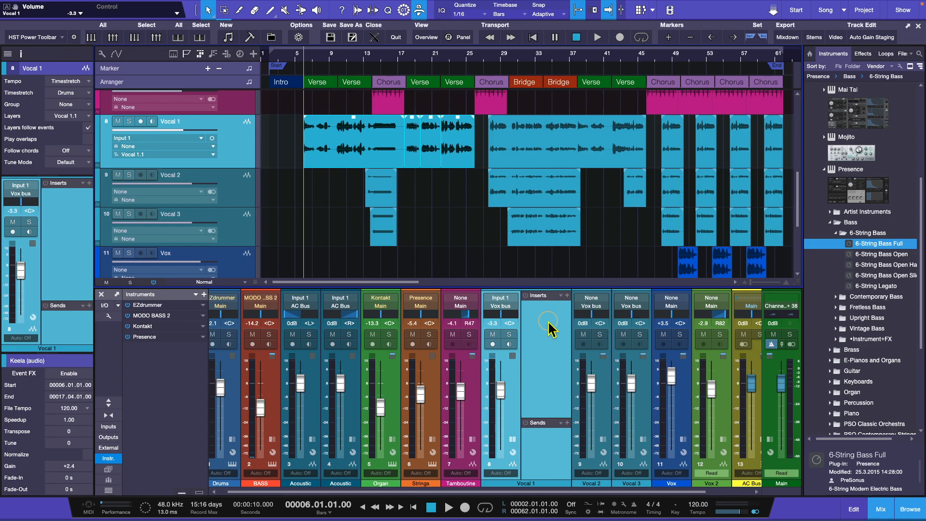
{"action": "left_click", "coordinate": [213, 139]}
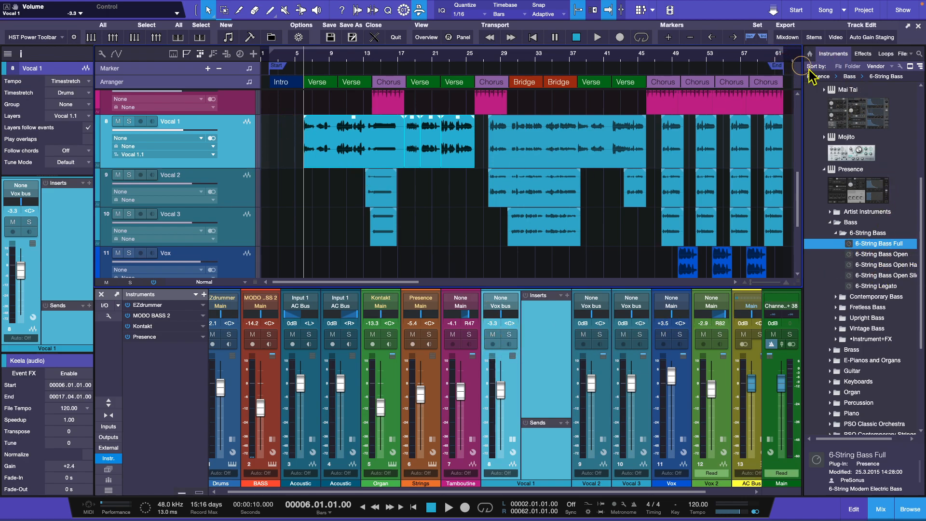
- Show the Effects category in the browser and examine the plug-ins in the PreSonus folder
{"action": "left_click", "coordinate": [863, 54]}
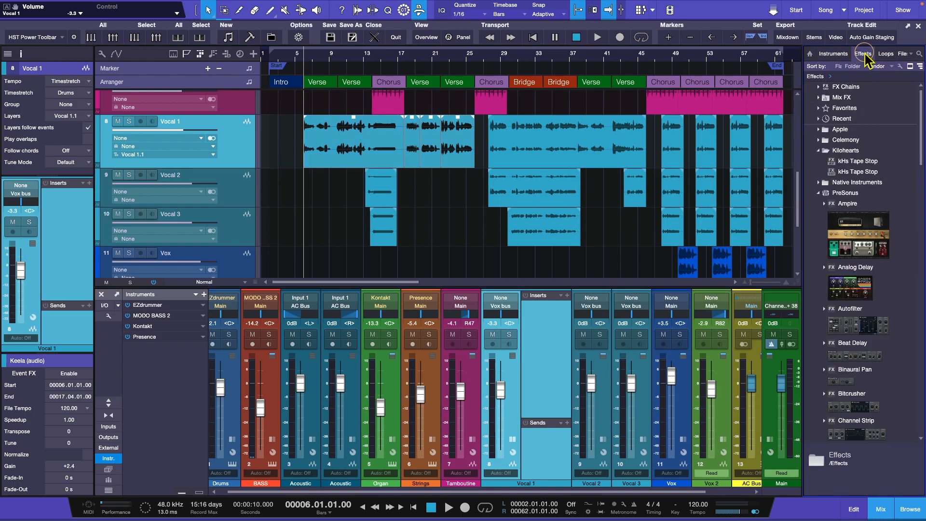
{"action": "scroll", "coordinate": [871, 258], "scroll_direction": "down", "scroll_amount": 3}
{"action": "scroll", "coordinate": [871, 258], "scroll_direction": "up", "scroll_amount": 3}
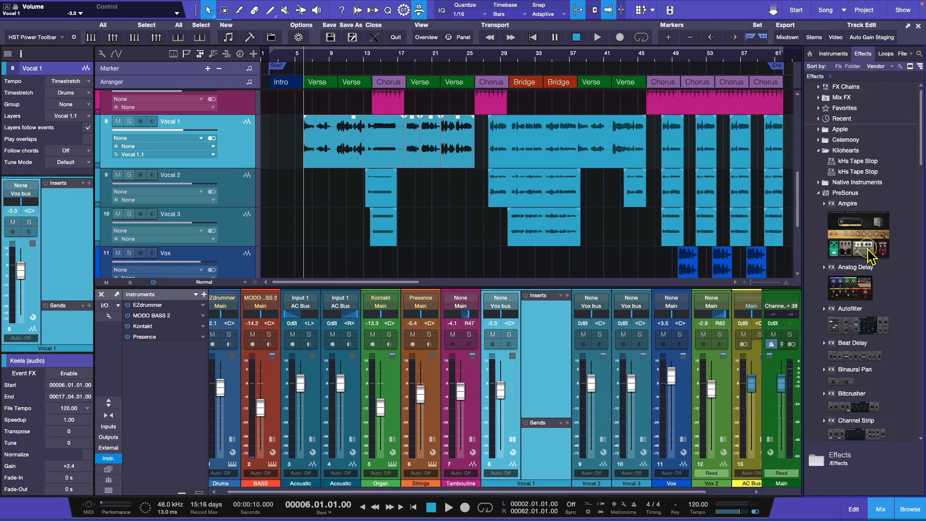
{"action": "left_click", "coordinate": [819, 193]}
{"action": "left_click", "coordinate": [845, 194]}
{"action": "left_click", "coordinate": [819, 193]}
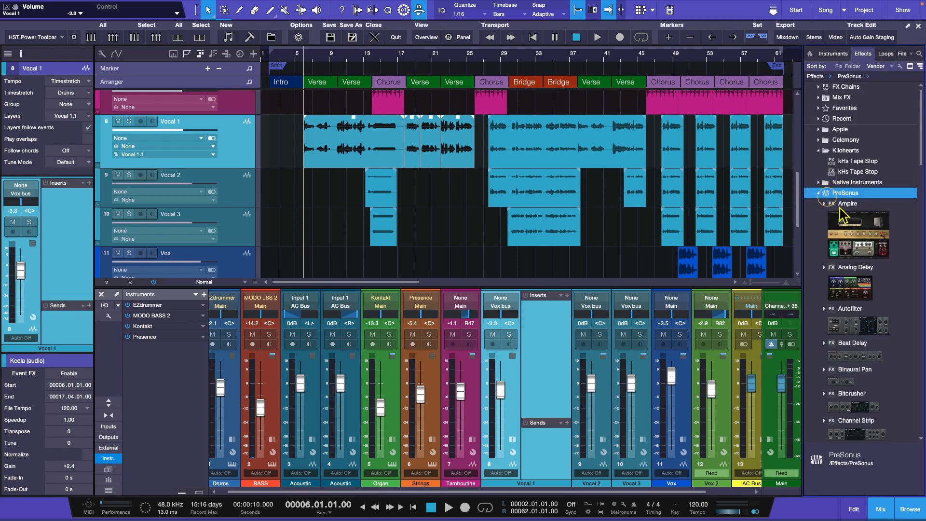
{"action": "scroll", "coordinate": [874, 273], "scroll_direction": "down", "scroll_amount": 2}
{"action": "scroll", "coordinate": [874, 270], "scroll_direction": "down", "scroll_amount": 7}
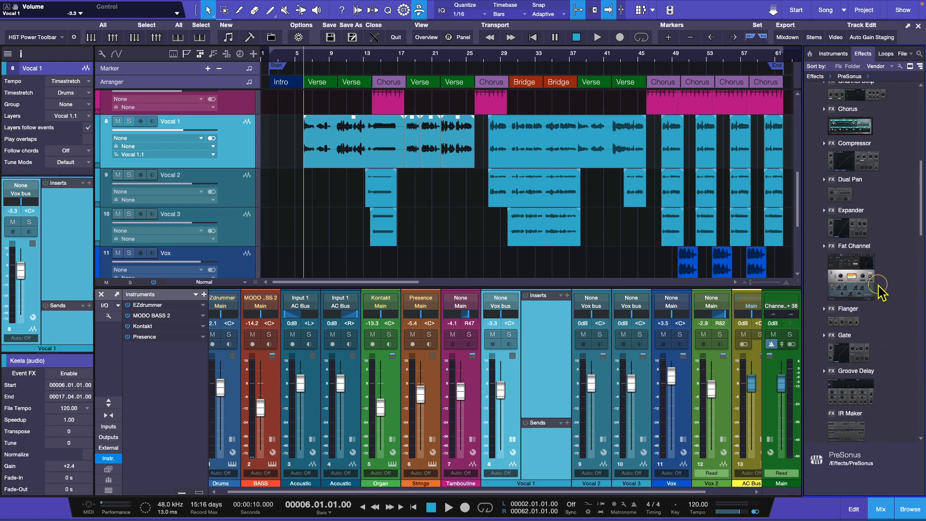
{"action": "scroll", "coordinate": [886, 270], "scroll_direction": "down", "scroll_amount": 5}
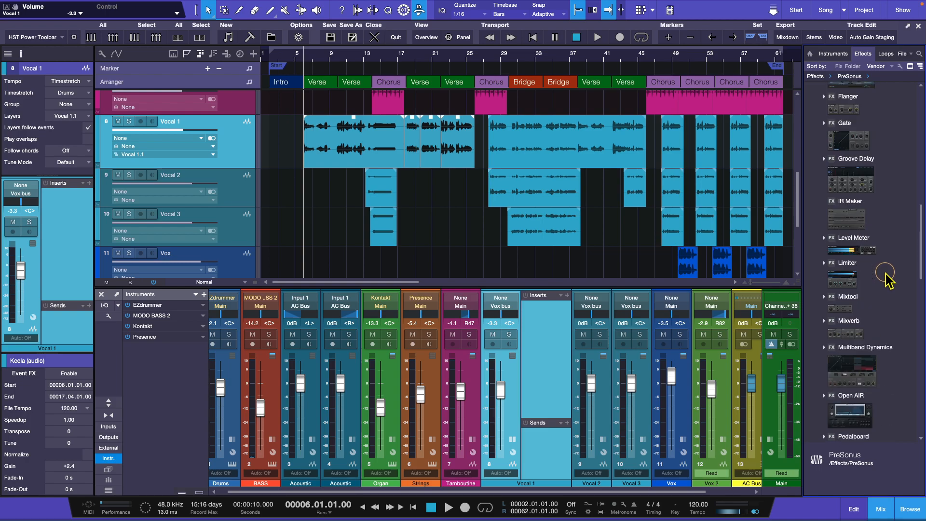
{"action": "scroll", "coordinate": [887, 273], "scroll_direction": "up", "scroll_amount": 15}
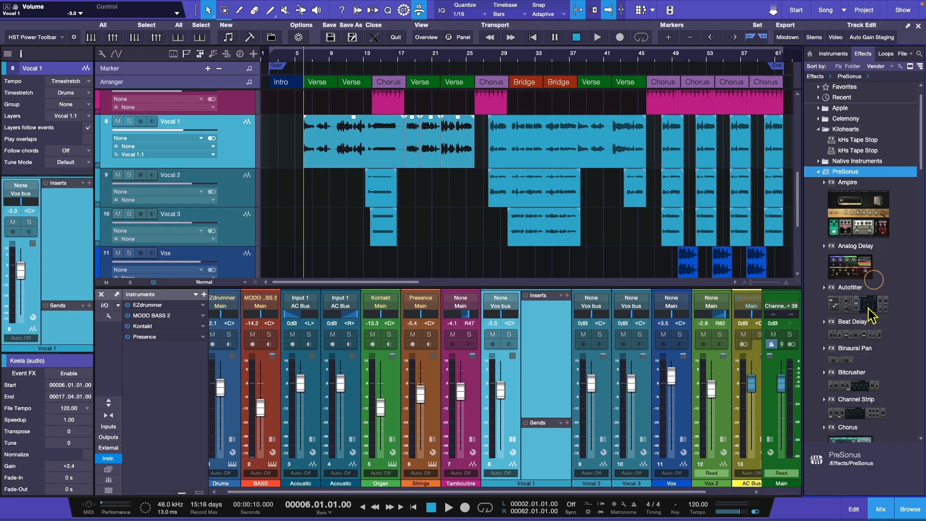
{"action": "scroll", "coordinate": [876, 351], "scroll_direction": "down", "scroll_amount": 4}
{"action": "scroll", "coordinate": [875, 351], "scroll_direction": "down", "scroll_amount": 1}
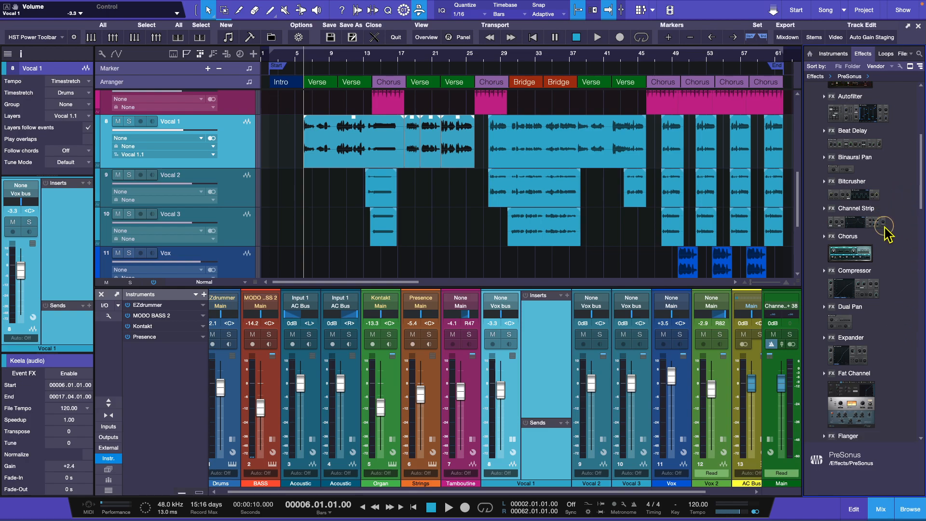
{"action": "scroll", "coordinate": [887, 231], "scroll_direction": "up", "scroll_amount": 6}
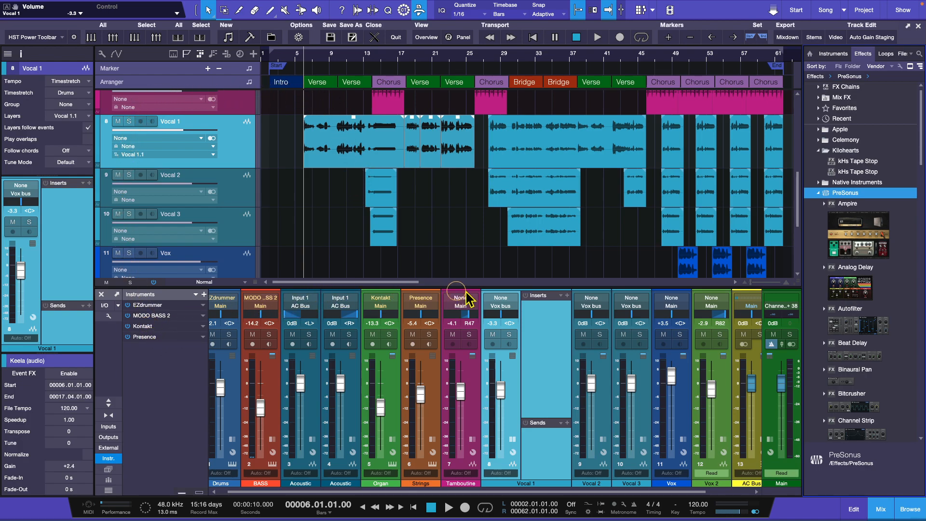
- Play the full mix from bar 6, and solo the Vocal 1 track to play it on its own
{"action": "key", "text": "space"}
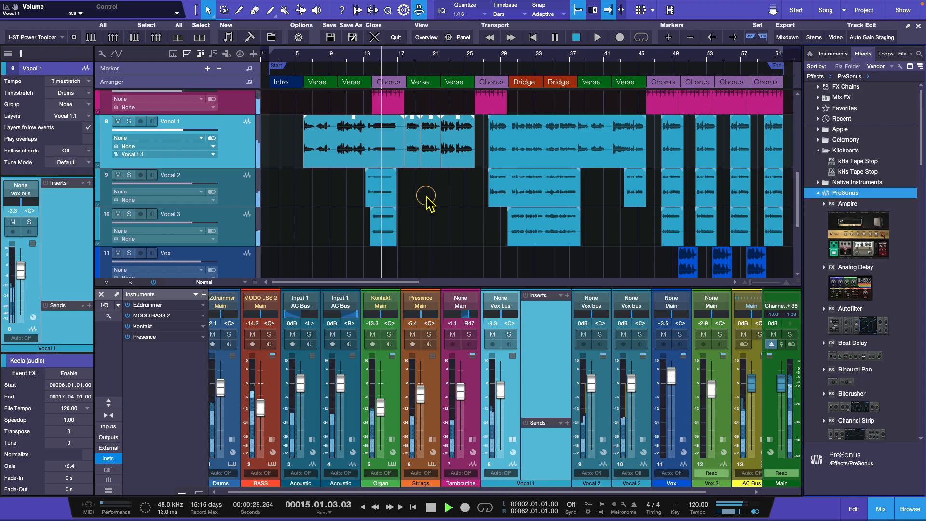
{"action": "key", "text": "space"}
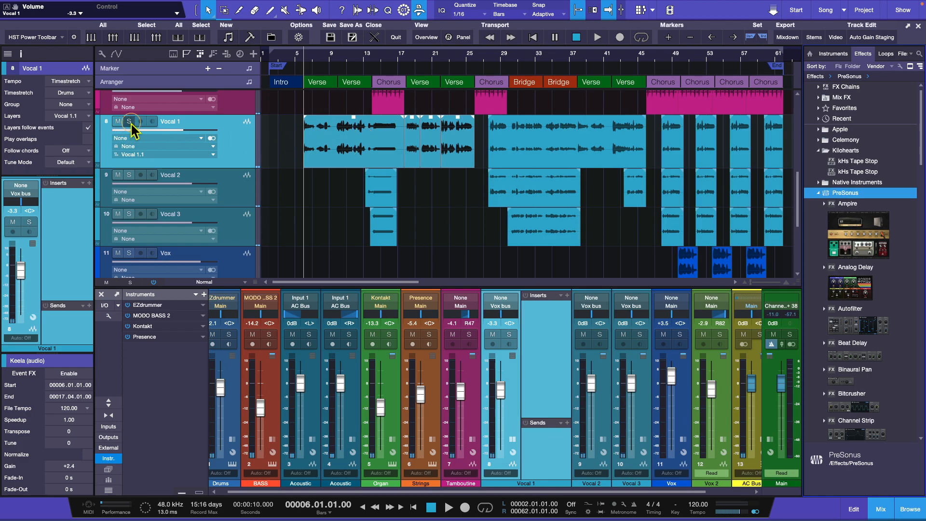
{"action": "left_click", "coordinate": [129, 121]}
{"action": "key", "text": "space"}
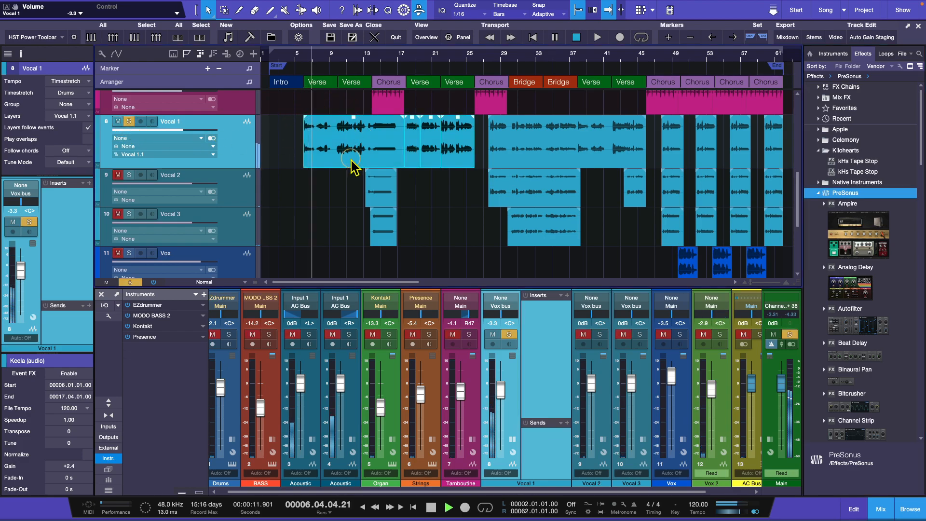
{"action": "key", "text": "space"}
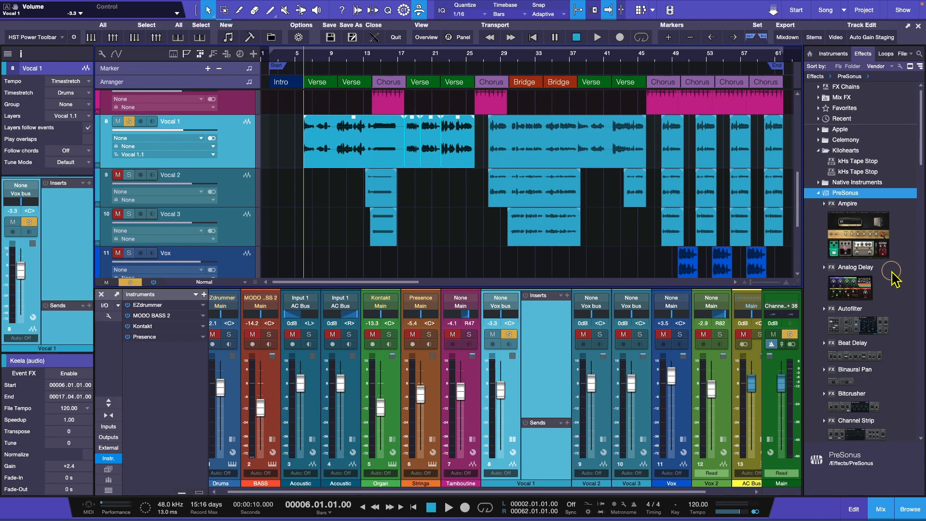
- Find Mixverb among the PreSonus effects and examine its preset list
{"action": "scroll", "coordinate": [885, 289], "scroll_direction": "down", "scroll_amount": 3}
{"action": "scroll", "coordinate": [881, 296], "scroll_direction": "down", "scroll_amount": 6}
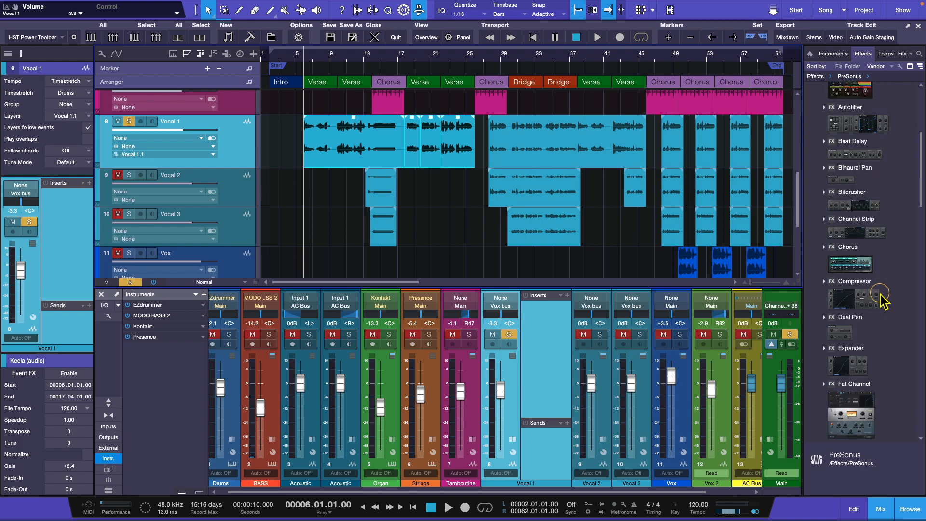
{"action": "scroll", "coordinate": [885, 302], "scroll_direction": "down", "scroll_amount": 8}
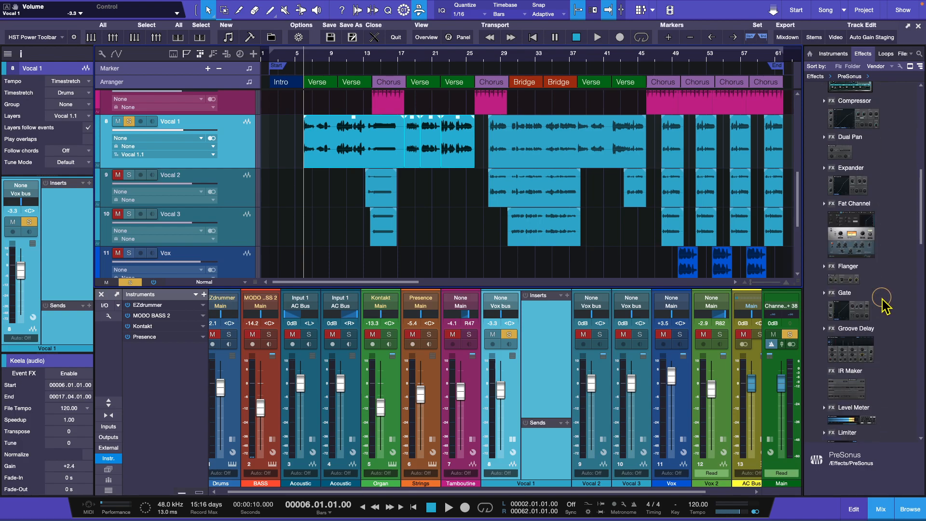
{"action": "scroll", "coordinate": [885, 304], "scroll_direction": "down", "scroll_amount": 12}
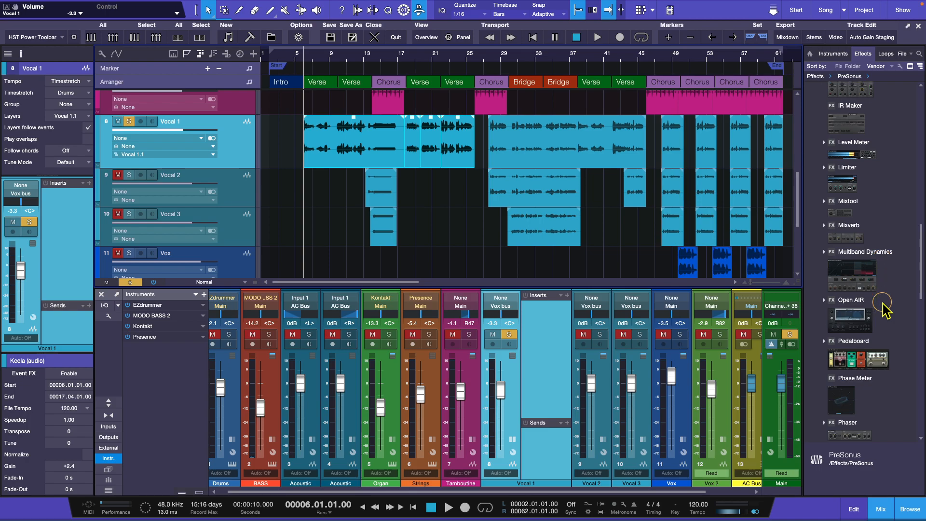
{"action": "scroll", "coordinate": [884, 304], "scroll_direction": "up", "scroll_amount": 12}
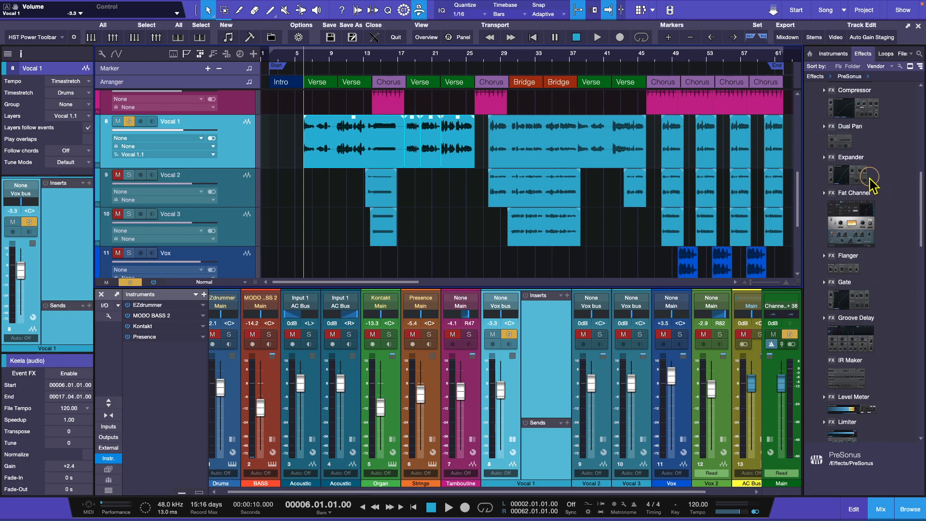
{"action": "scroll", "coordinate": [878, 380], "scroll_direction": "down", "scroll_amount": 1}
{"action": "scroll", "coordinate": [879, 383], "scroll_direction": "down", "scroll_amount": 1}
{"action": "left_click", "coordinate": [844, 410]}
{"action": "scroll", "coordinate": [885, 348], "scroll_direction": "down", "scroll_amount": 5}
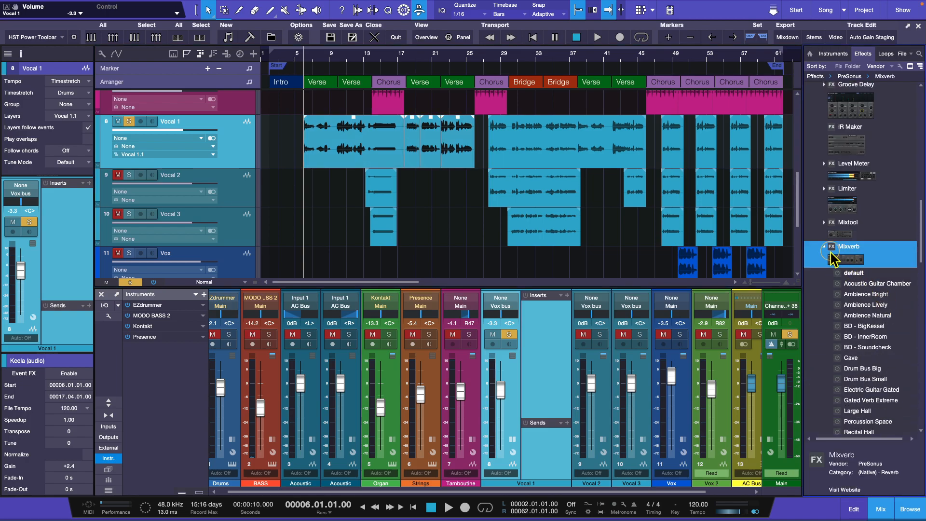
{"action": "left_click", "coordinate": [825, 247]}
{"action": "left_click", "coordinate": [824, 247]}
{"action": "left_click", "coordinate": [824, 247]}
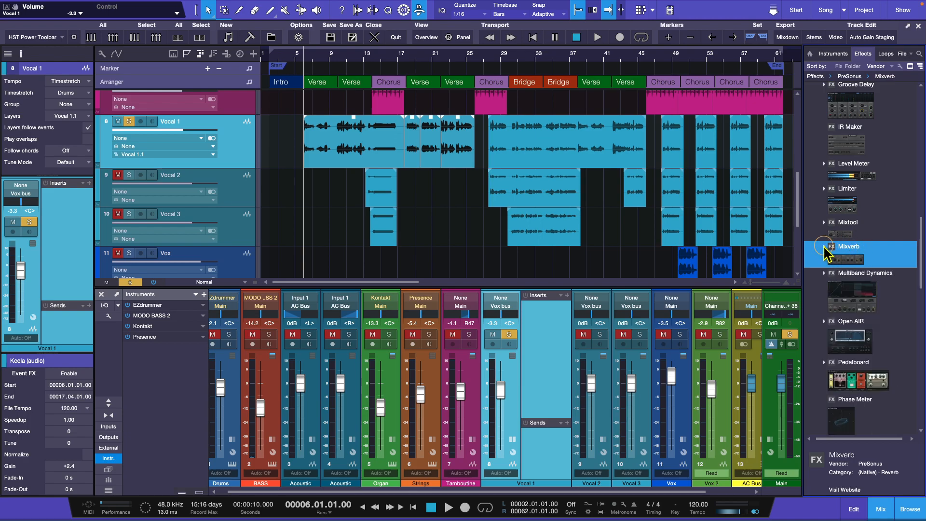
{"action": "left_click", "coordinate": [824, 247]}
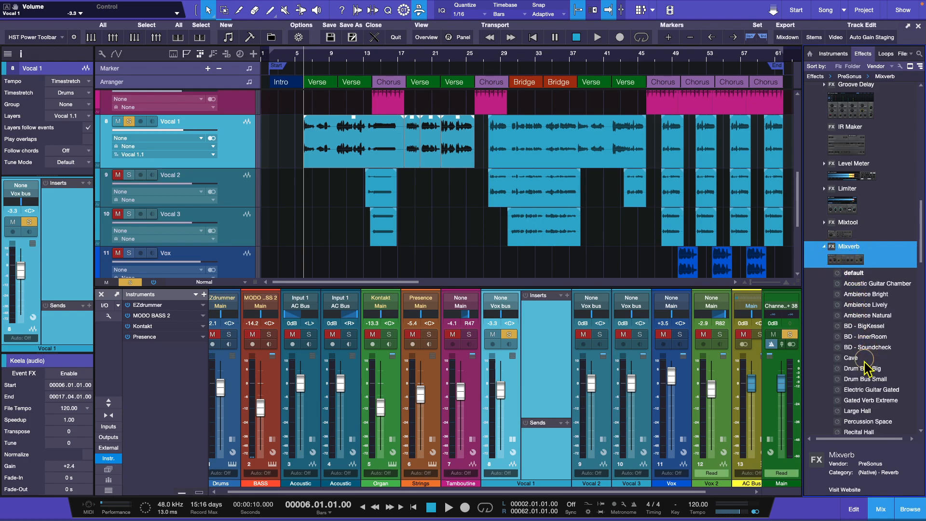
{"action": "scroll", "coordinate": [860, 392], "scroll_direction": "down", "scroll_amount": 1}
{"action": "scroll", "coordinate": [861, 389], "scroll_direction": "up", "scroll_amount": 5}
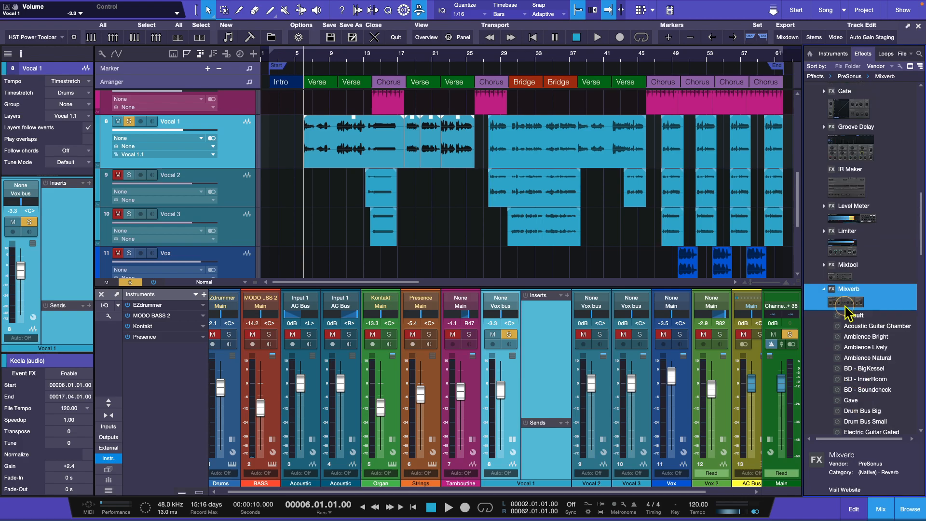
- Insert Mixverb with its default preset on the Vocal 1 channel and close the plug-in window
{"action": "left_click", "coordinate": [825, 289]}
{"action": "left_click_drag", "start_coordinate": [857, 302], "coordinate": [539, 321]}
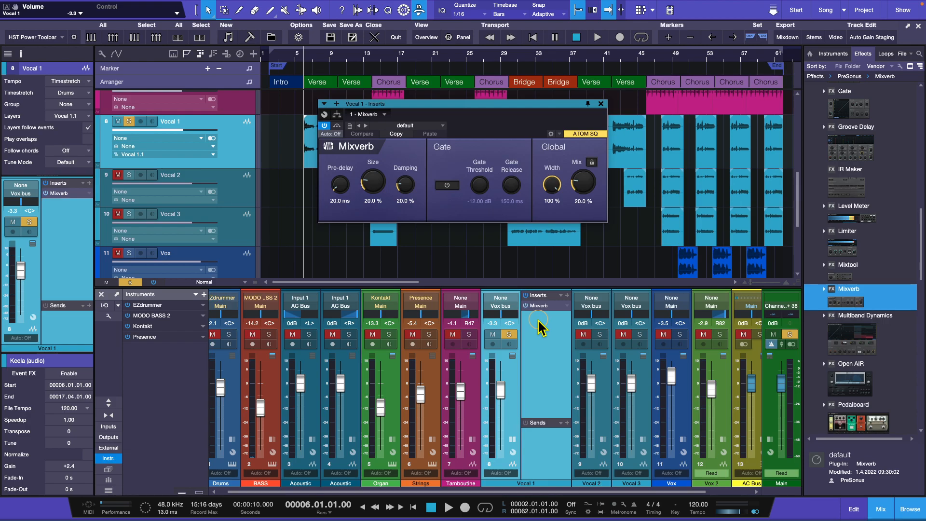
{"action": "left_click", "coordinate": [601, 103]}
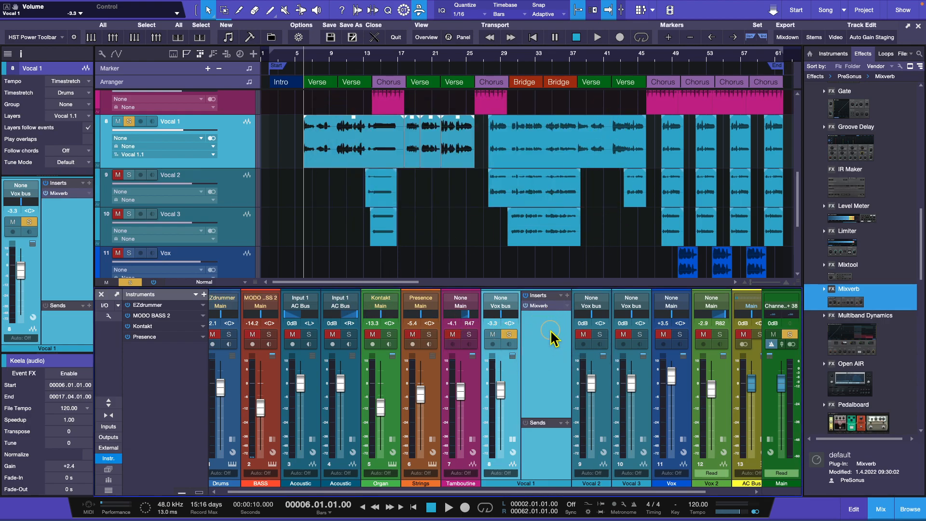
- Collapse the Vocal 1 channel's side section, resize the console and expand it to show the inserts above every channel
{"action": "left_click", "coordinate": [512, 439]}
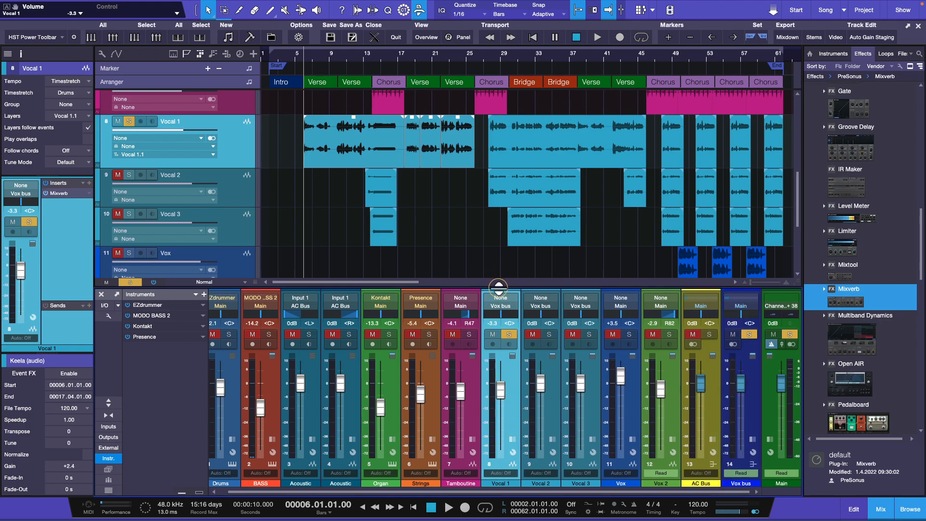
{"action": "left_click_drag", "start_coordinate": [499, 290], "coordinate": [499, 351]}
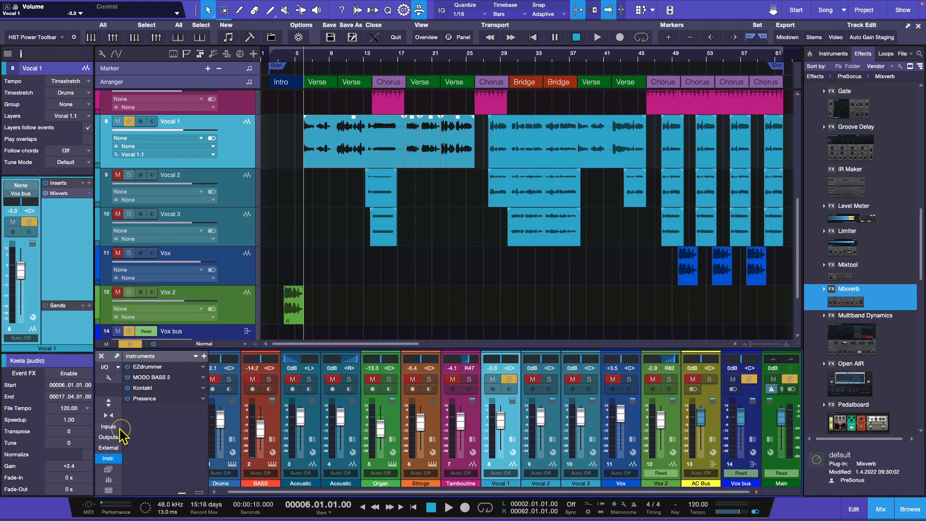
{"action": "left_click", "coordinate": [109, 404]}
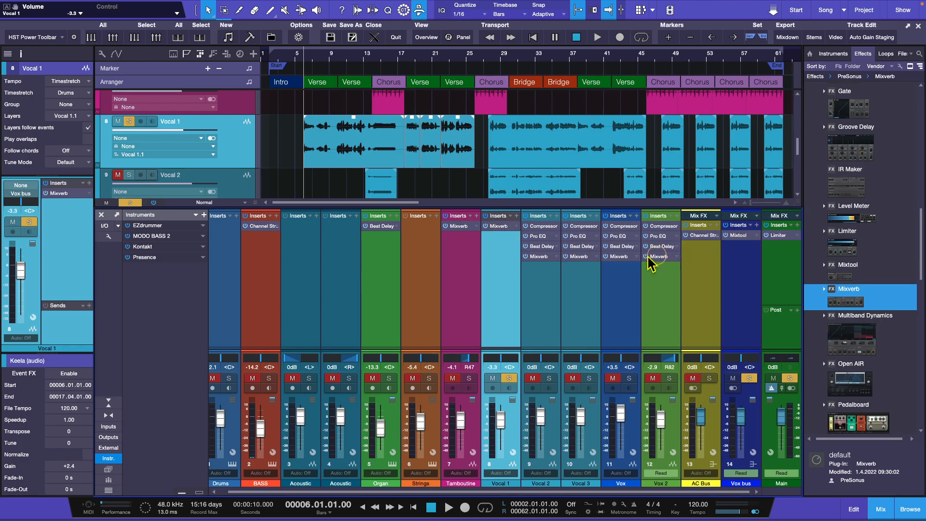
- Collapse the inserts above all channels, expand only the Vocal 1 channel's inserts and sends section, and make the console taller
{"action": "left_click", "coordinate": [109, 416]}
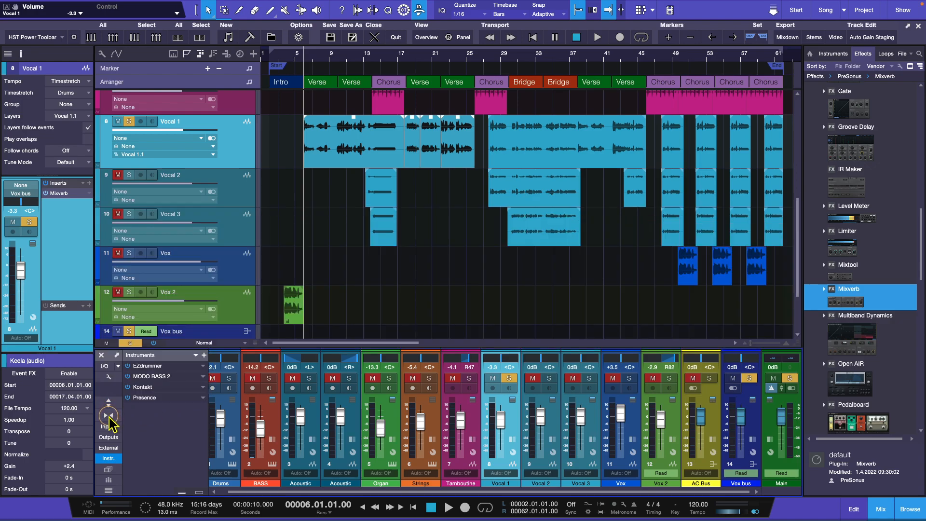
{"action": "left_click", "coordinate": [513, 440]}
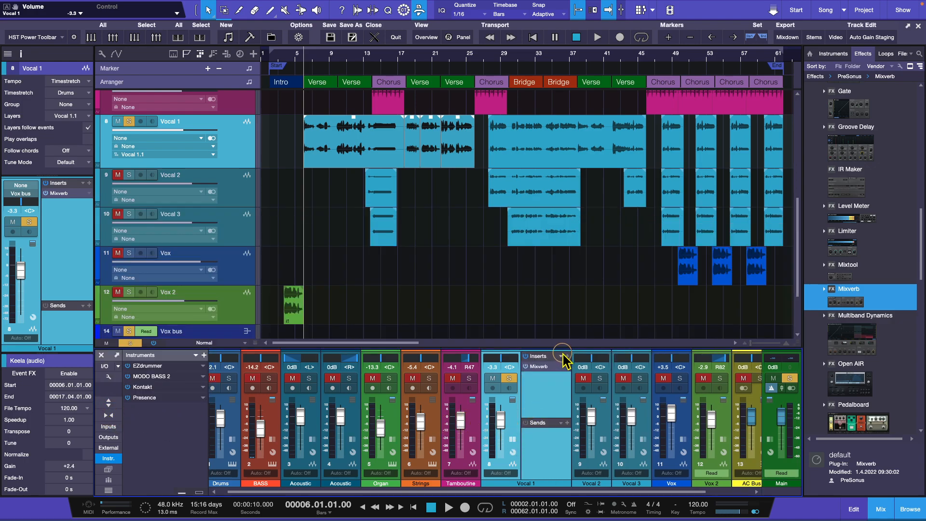
{"action": "left_click_drag", "start_coordinate": [564, 351], "coordinate": [563, 281]}
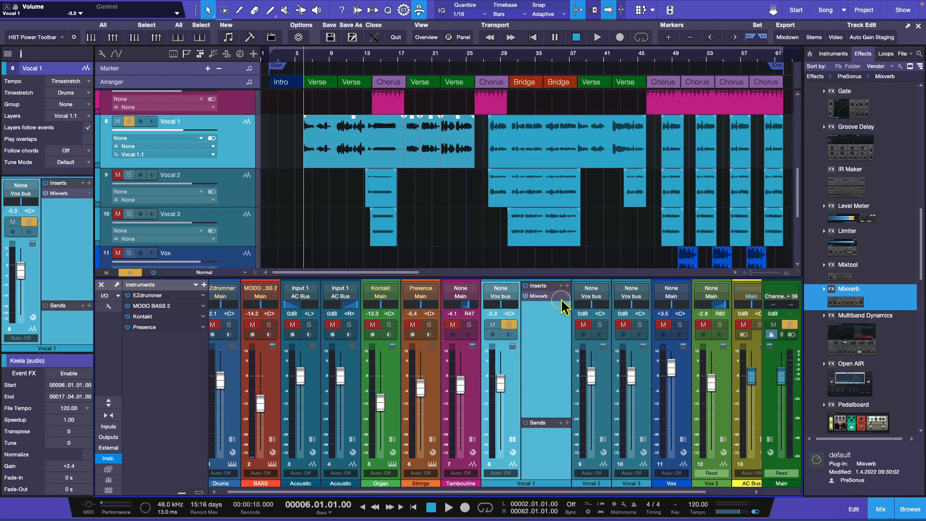
- Open Mixverb from the Vocal 1 inserts, reposition its window over the console, and audition the soloed vocal with the default preset
{"action": "left_click", "coordinate": [540, 297]}
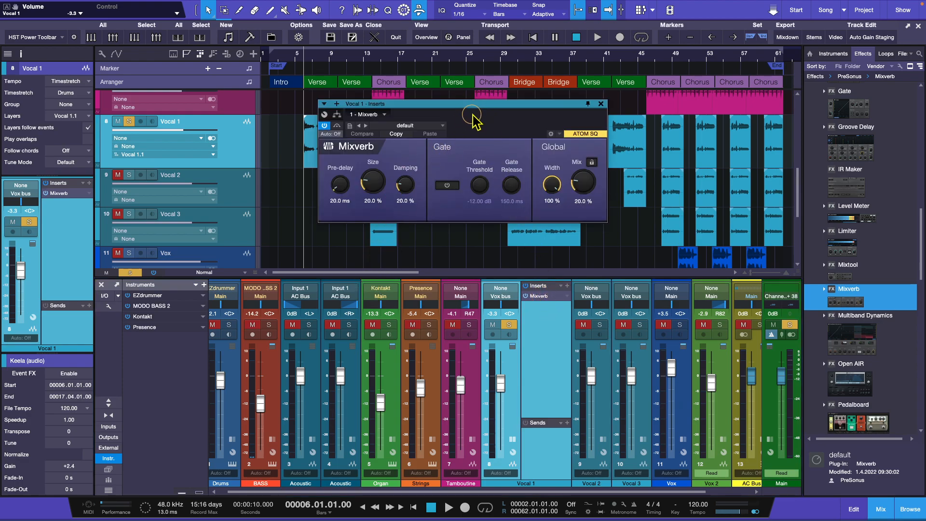
{"action": "left_click_drag", "start_coordinate": [474, 106], "coordinate": [285, 267]}
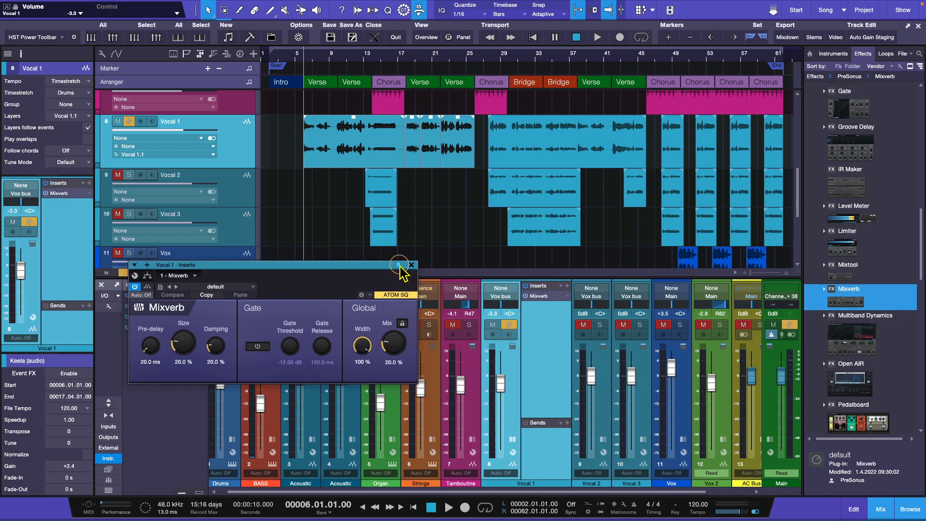
{"action": "left_click_drag", "start_coordinate": [362, 265], "coordinate": [349, 271]}
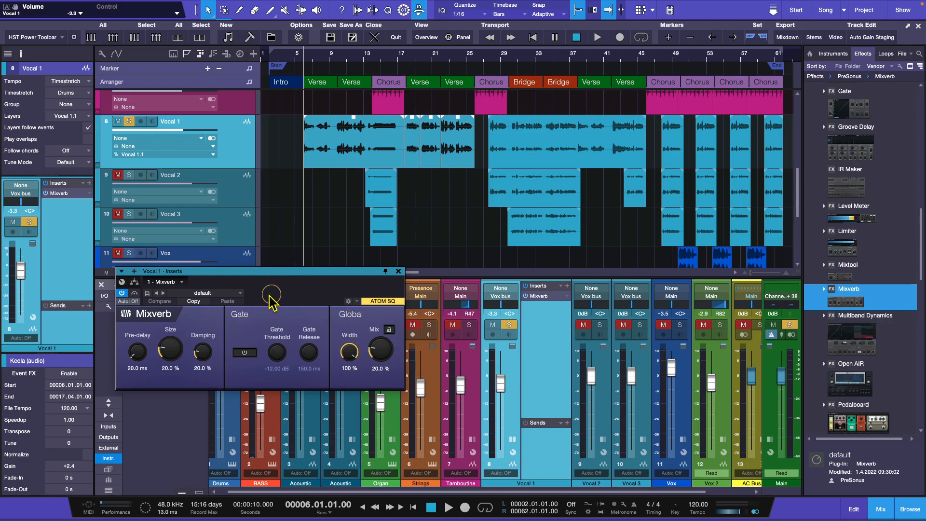
{"action": "key", "text": "space"}
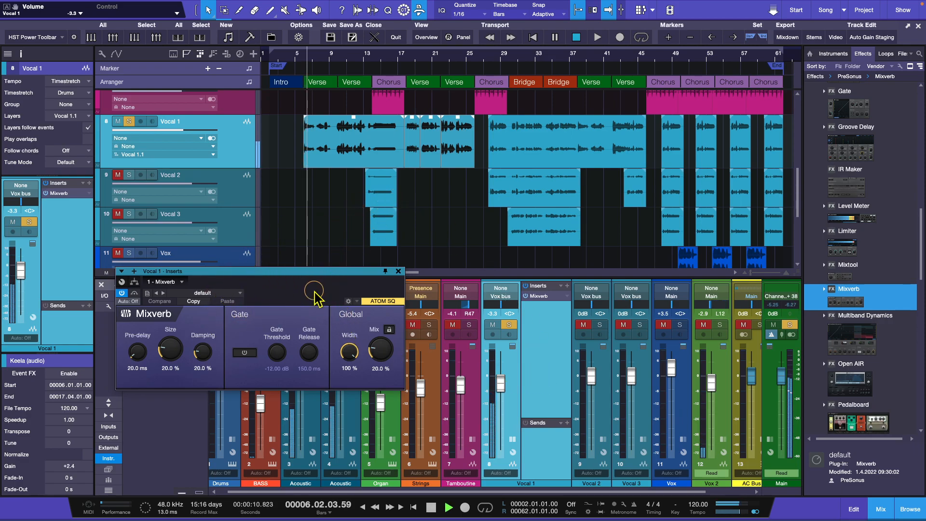
{"action": "left_click_drag", "start_coordinate": [304, 277], "coordinate": [367, 305]}
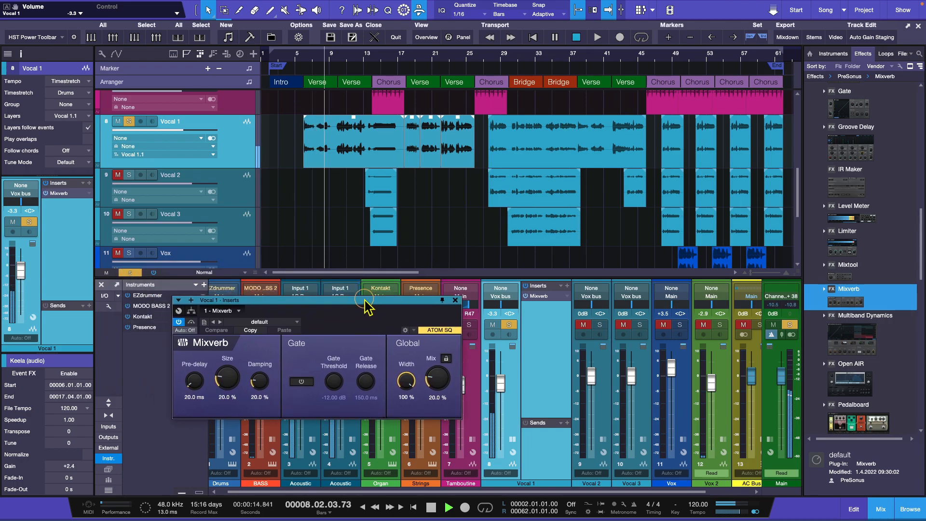
{"action": "key", "text": "space"}
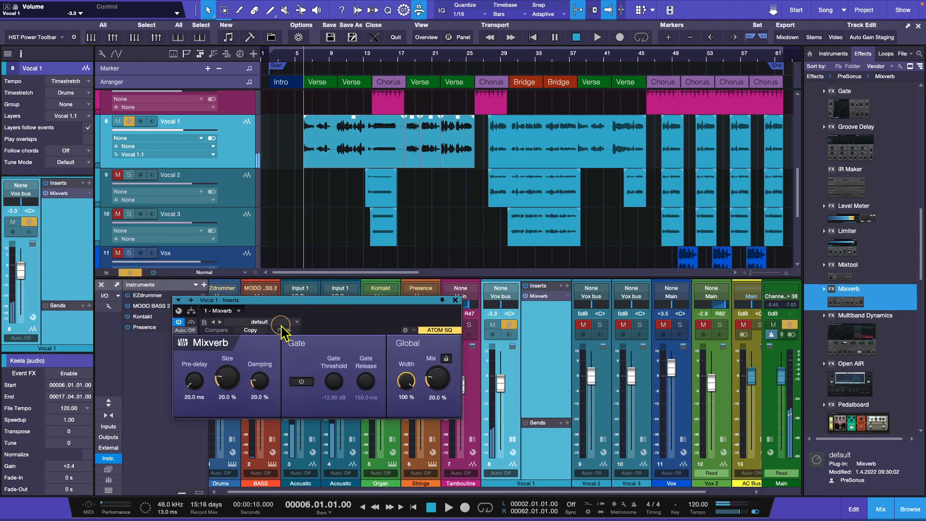
- Load the Large Hall preset in Vocal 1's Mixverb and audition the soloed vocal with it
{"action": "left_click", "coordinate": [281, 324]}
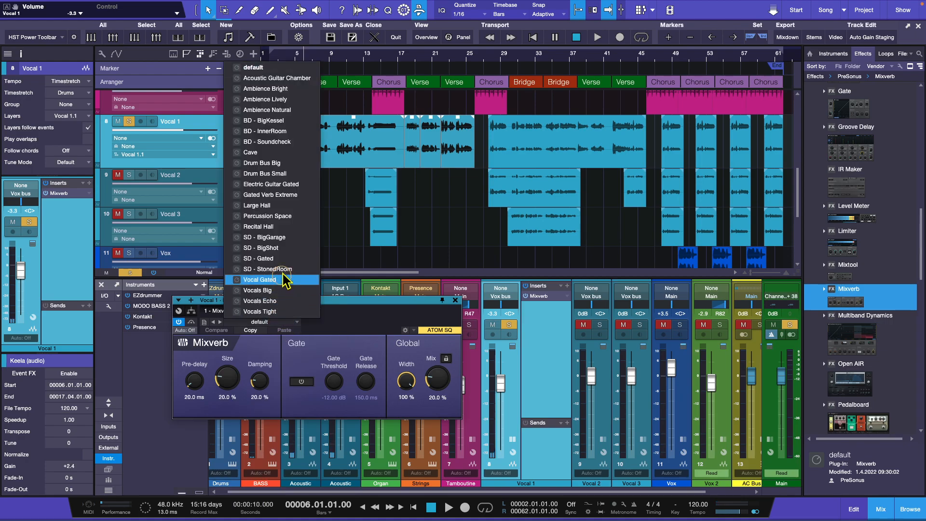
{"action": "left_click", "coordinate": [367, 332]}
{"action": "left_click", "coordinate": [285, 322]}
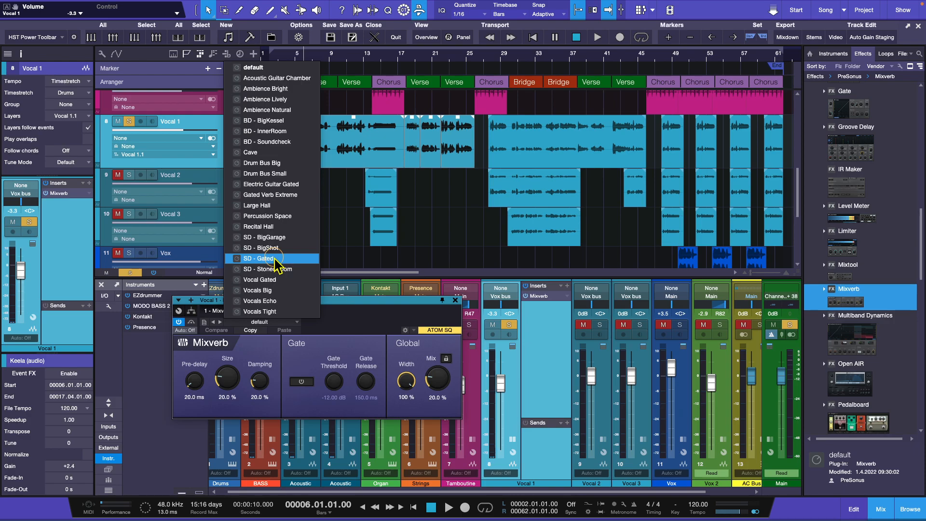
{"action": "left_click", "coordinate": [261, 205]}
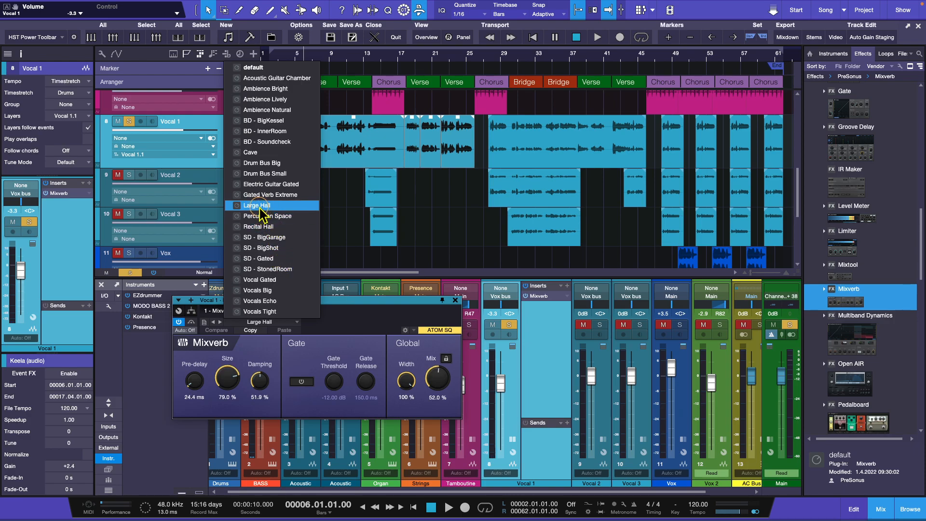
{"action": "left_click", "coordinate": [347, 309]}
{"action": "key", "text": "space"}
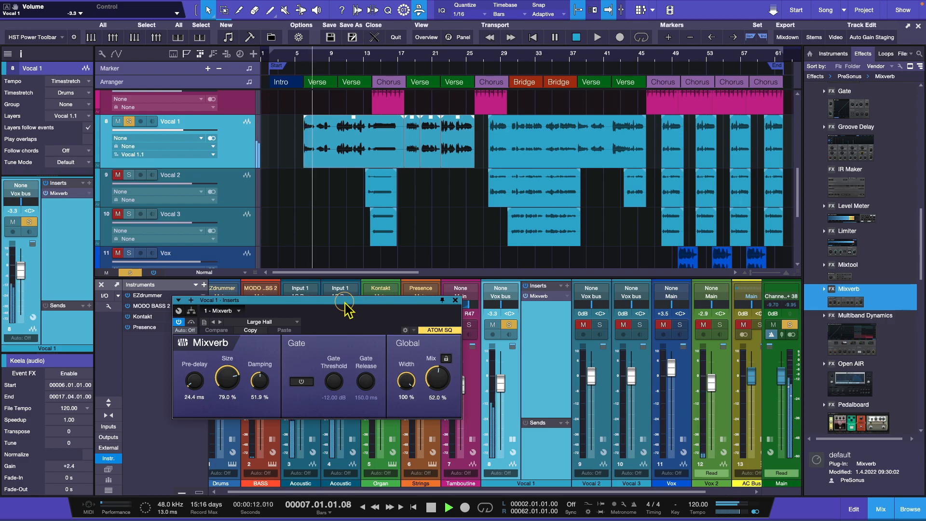
{"action": "key", "text": "space"}
{"action": "left_click", "coordinate": [339, 137]}
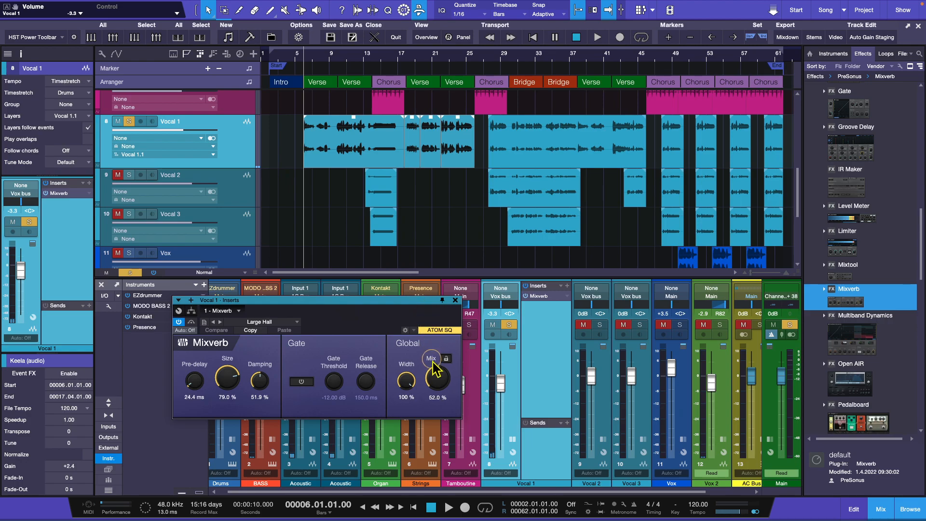
- Set Mixverb's Mix to about 18 % and its Damping to about 9.4 % while auditioning the soloed Vocal 1 track
{"action": "left_click_drag", "start_coordinate": [439, 386], "coordinate": [443, 399]}
{"action": "key", "text": "space"}
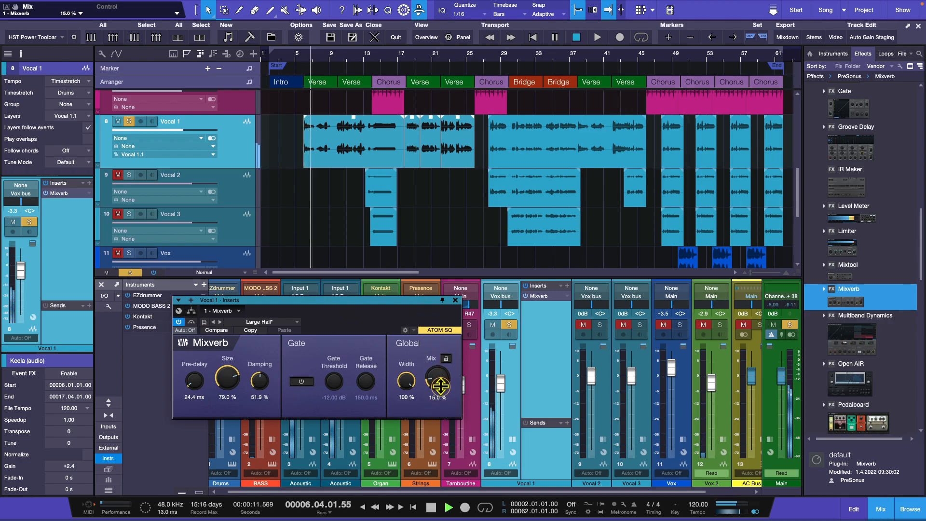
{"action": "left_click_drag", "start_coordinate": [441, 383], "coordinate": [441, 378]}
{"action": "key", "text": "space"}
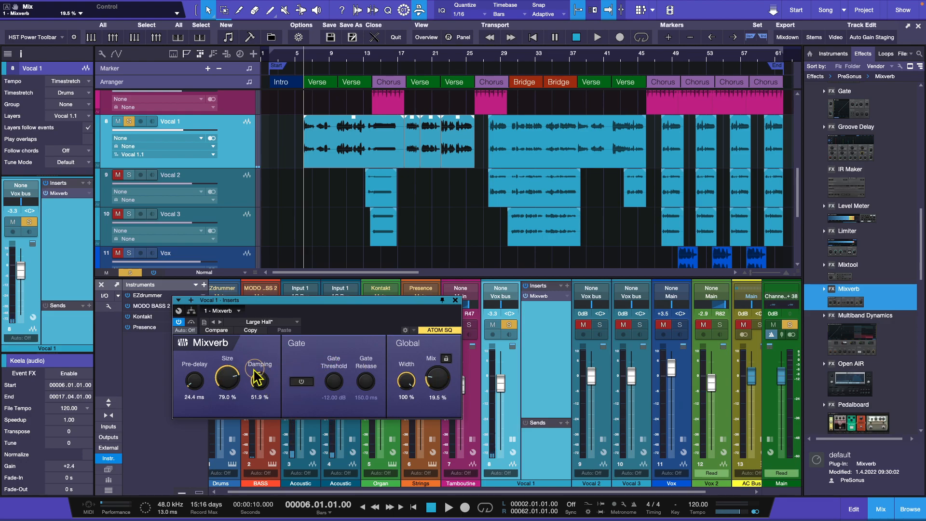
{"action": "left_click_drag", "start_coordinate": [264, 383], "coordinate": [268, 424]}
{"action": "key", "text": "space"}
{"action": "left_click_drag", "start_coordinate": [264, 382], "coordinate": [263, 383]}
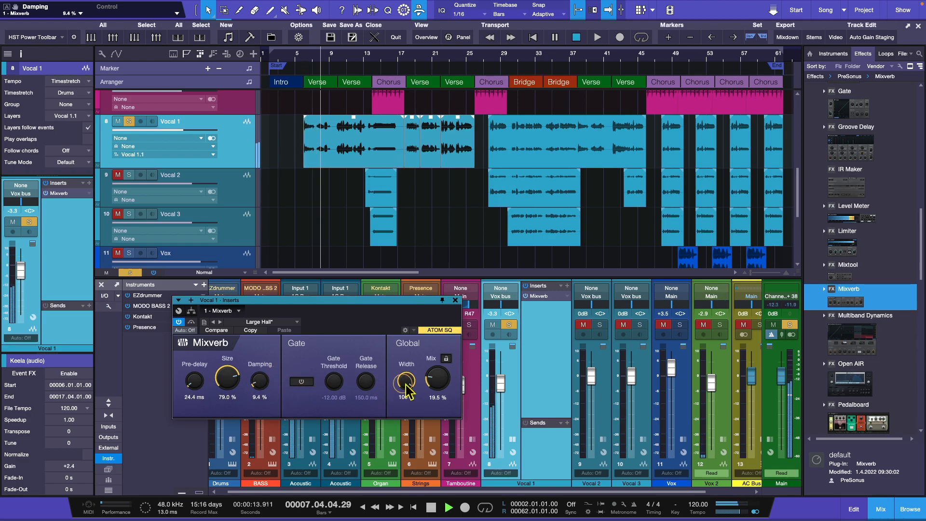
{"action": "left_click_drag", "start_coordinate": [437, 379], "coordinate": [437, 382]}
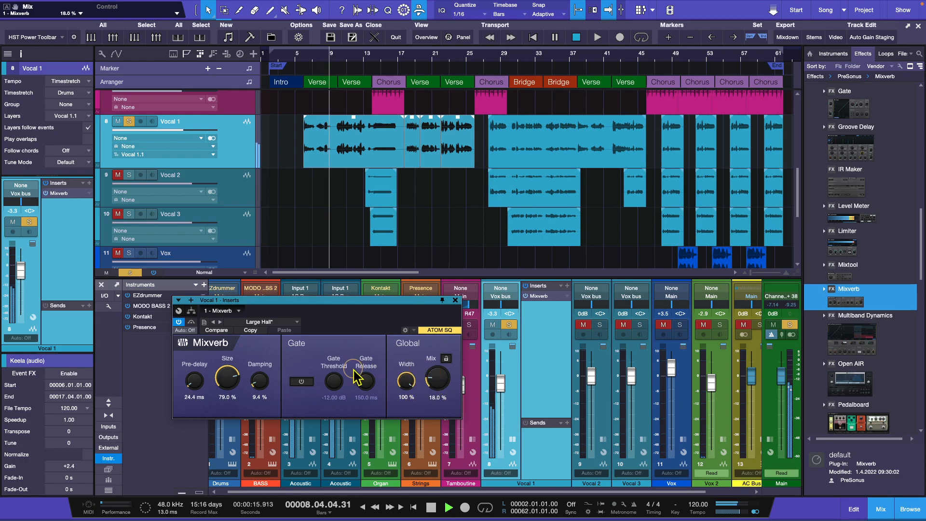
{"action": "key", "text": "space"}
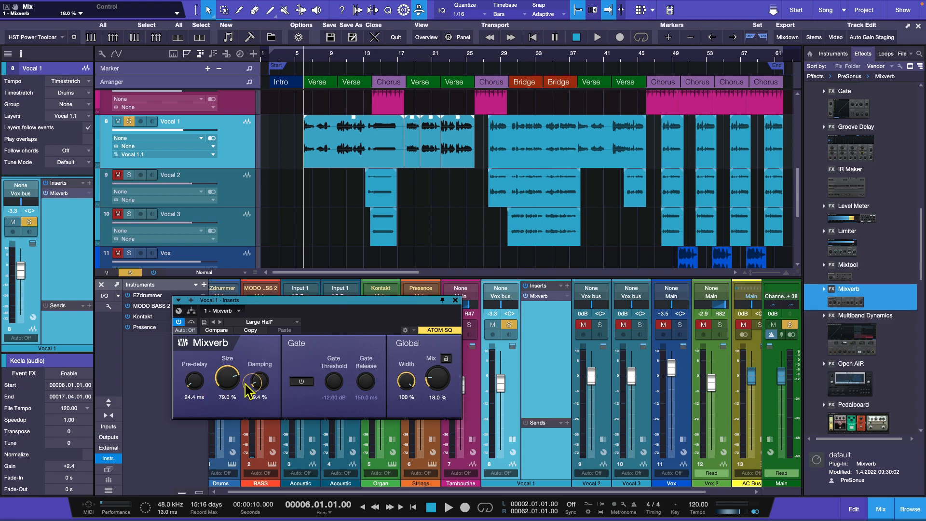
- Set Mixverb's Pre-delay to about 146.9 ms and its Mix to about 13.5 % while auditioning the soloed vocal
{"action": "left_click_drag", "start_coordinate": [198, 386], "coordinate": [197, 364]}
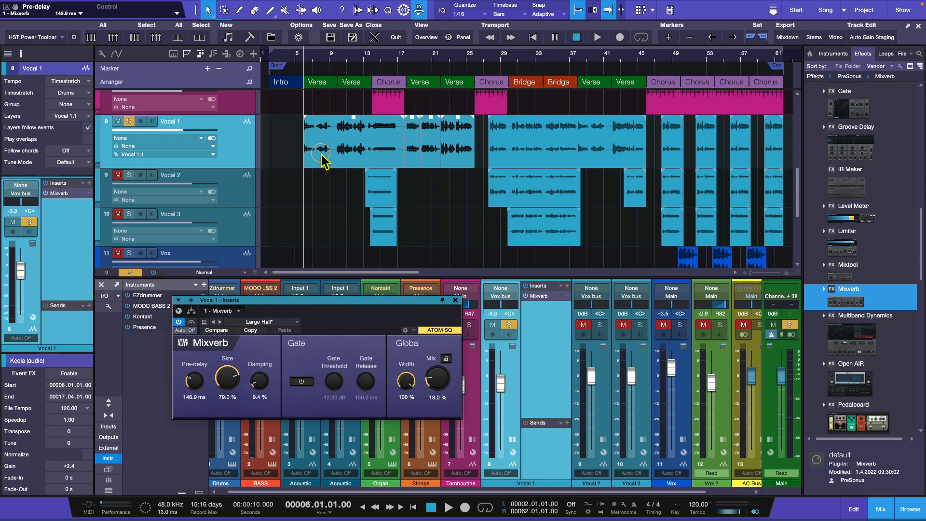
{"action": "key", "text": "space"}
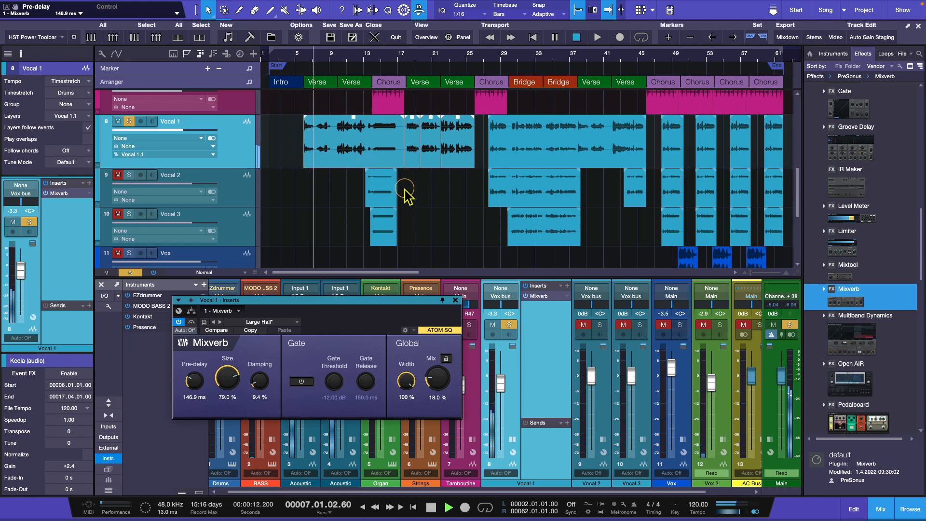
{"action": "left_click_drag", "start_coordinate": [437, 377], "coordinate": [438, 386]}
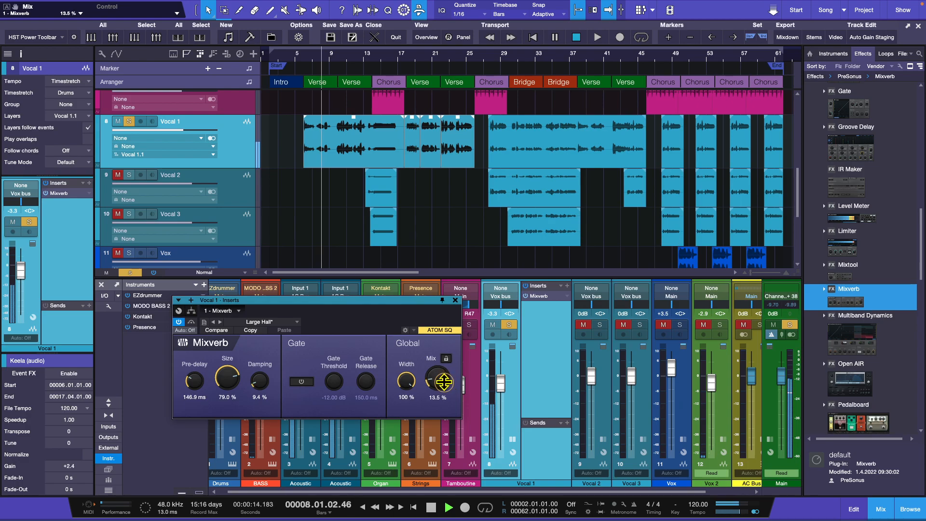
{"action": "key", "text": "space"}
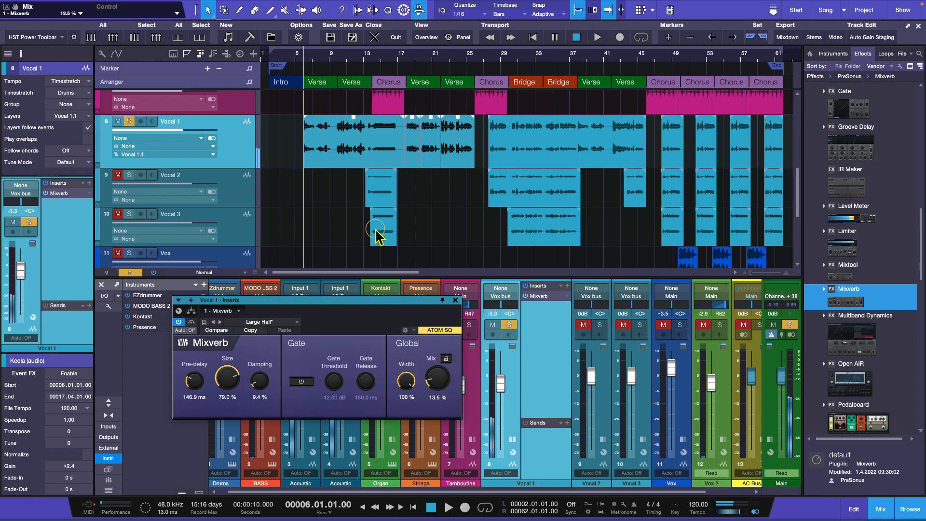
- Unsolo Vocal 1, set Mixverb's Mix to about 11 % while playing the full mix, and close the plug-in window
{"action": "left_click", "coordinate": [129, 122]}
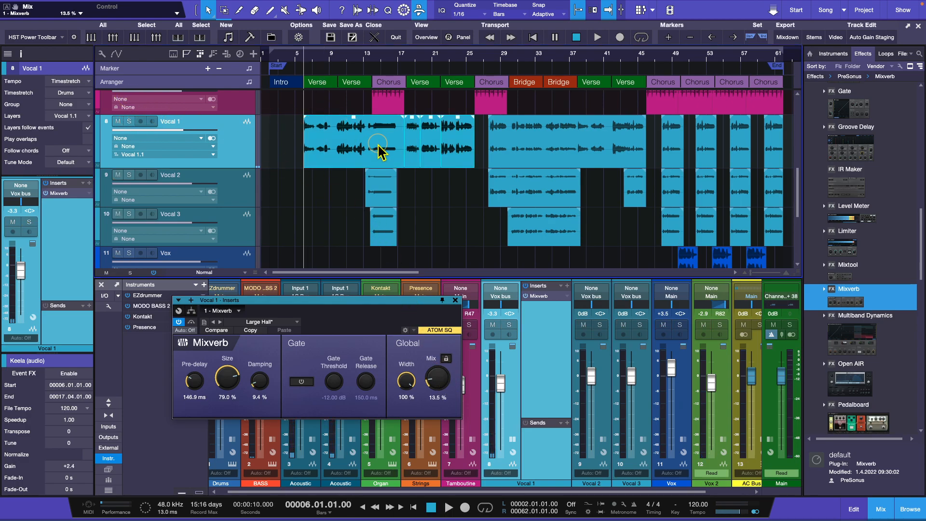
{"action": "key", "text": "space"}
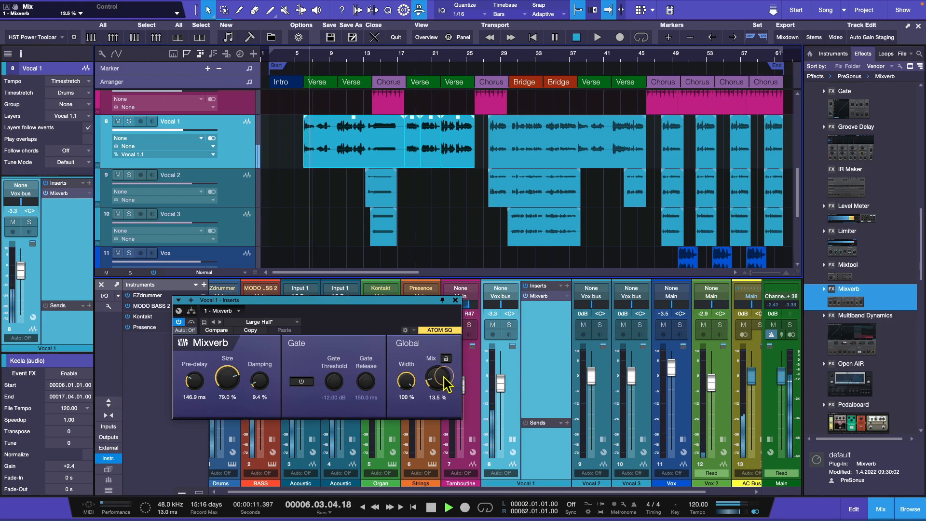
{"action": "mouse_move", "coordinate": [439, 383]}
{"action": "left_mouse_down"}
{"action": "mouse_move", "coordinate": [434, 377]}
{"action": "mouse_move", "coordinate": [463, 381]}
{"action": "mouse_move", "coordinate": [439, 380]}
{"action": "left_mouse_up"}
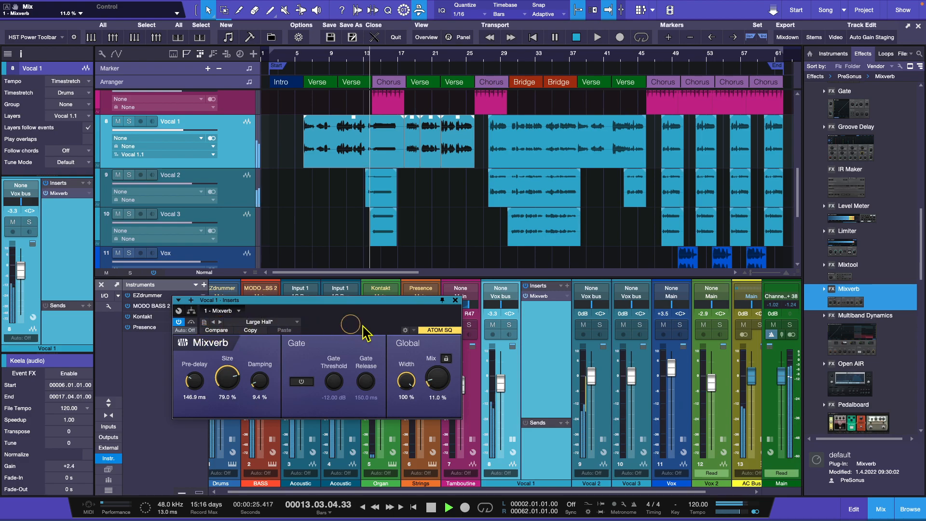
{"action": "key", "text": "space"}
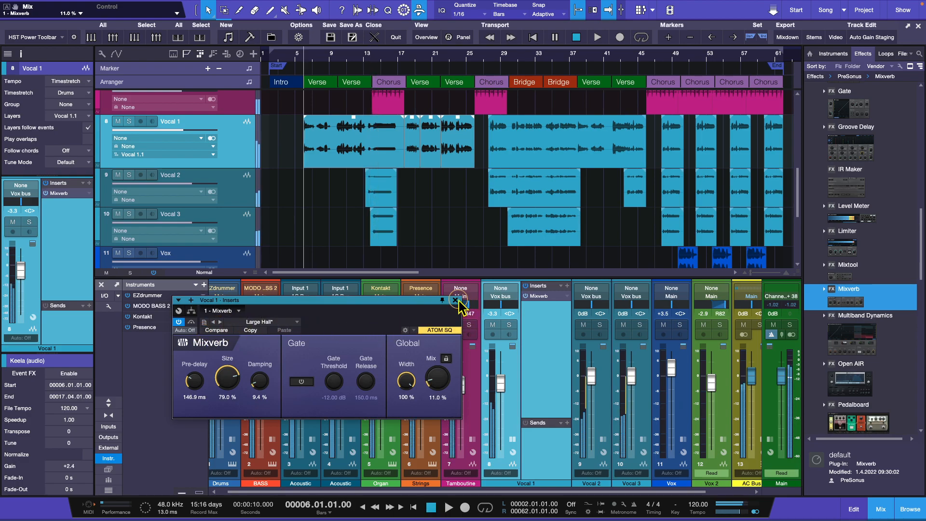
{"action": "left_click", "coordinate": [455, 300]}
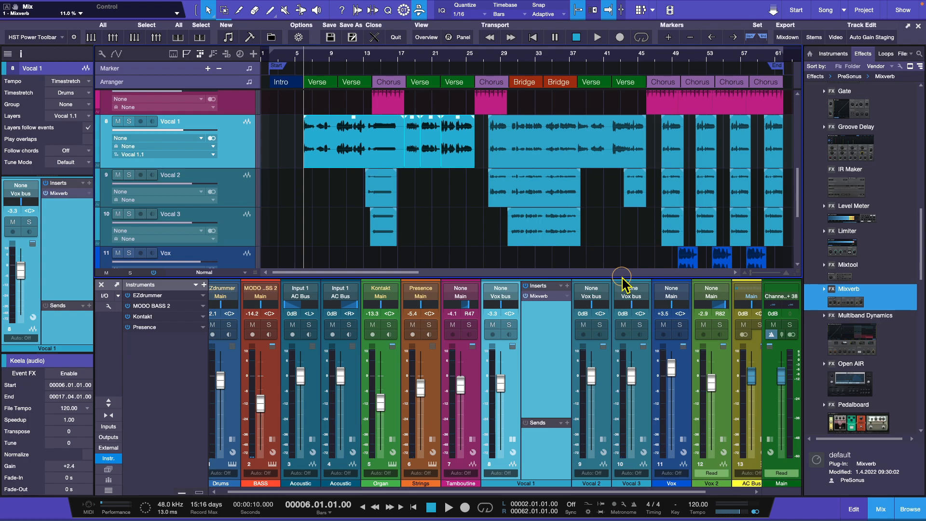
{"action": "key", "text": "space"}
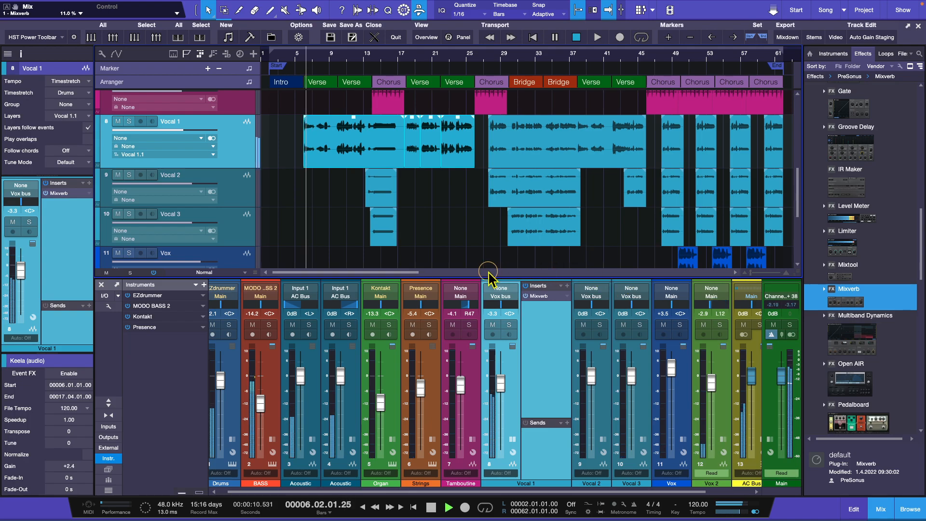
{"action": "key", "text": "space"}
- Insert Pro EQ from the PreSonus effects below Mixverb on the Vocal 1 channel and reposition its window so all its controls show
{"action": "left_click", "coordinate": [871, 289]}
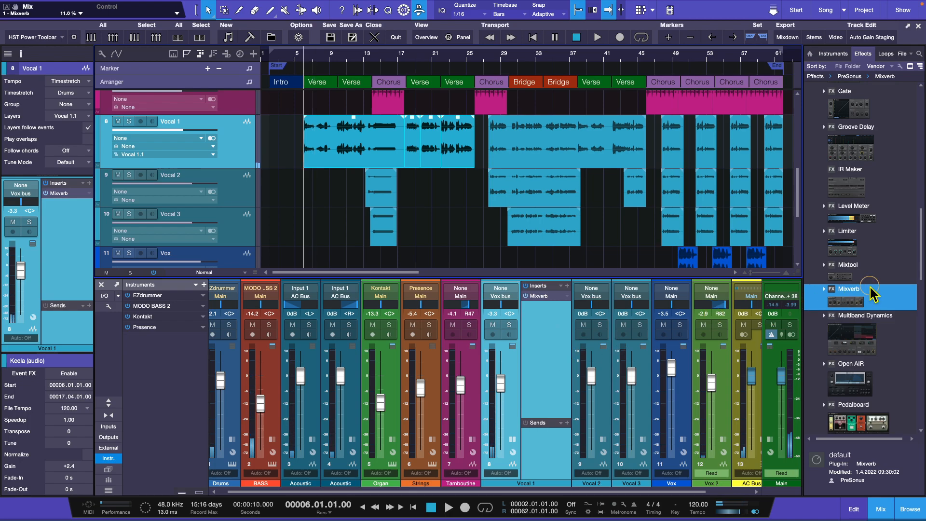
{"action": "scroll", "coordinate": [892, 287], "scroll_direction": "down", "scroll_amount": 5}
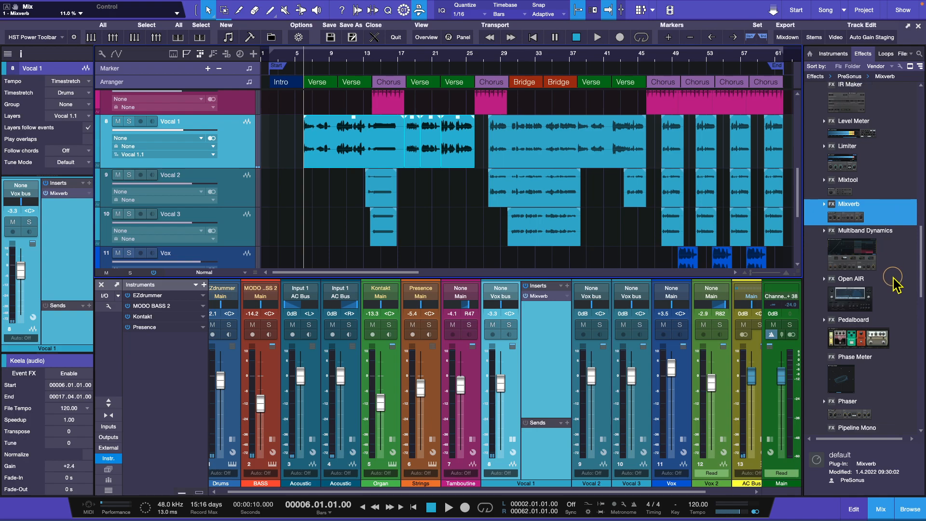
{"action": "scroll", "coordinate": [892, 287], "scroll_direction": "down", "scroll_amount": 5}
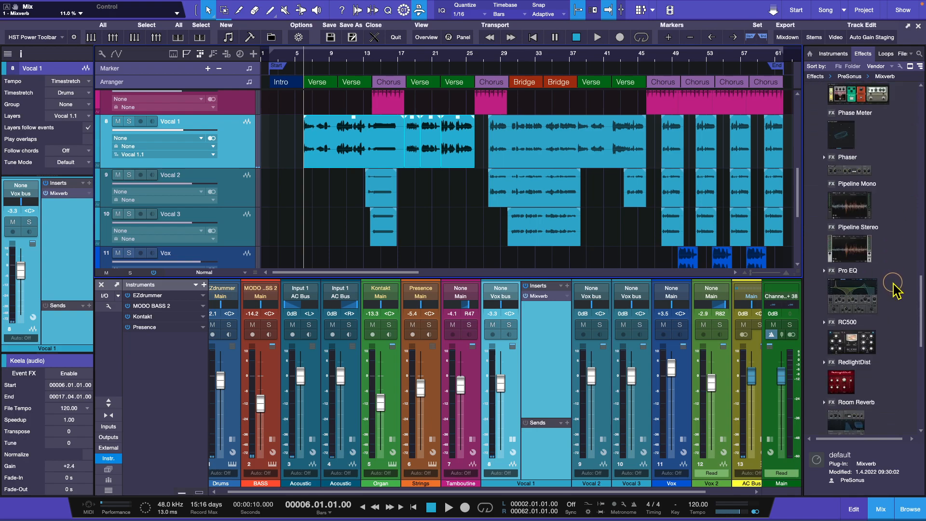
{"action": "left_click", "coordinate": [857, 297]}
{"action": "left_click_drag", "start_coordinate": [856, 304], "coordinate": [539, 337]}
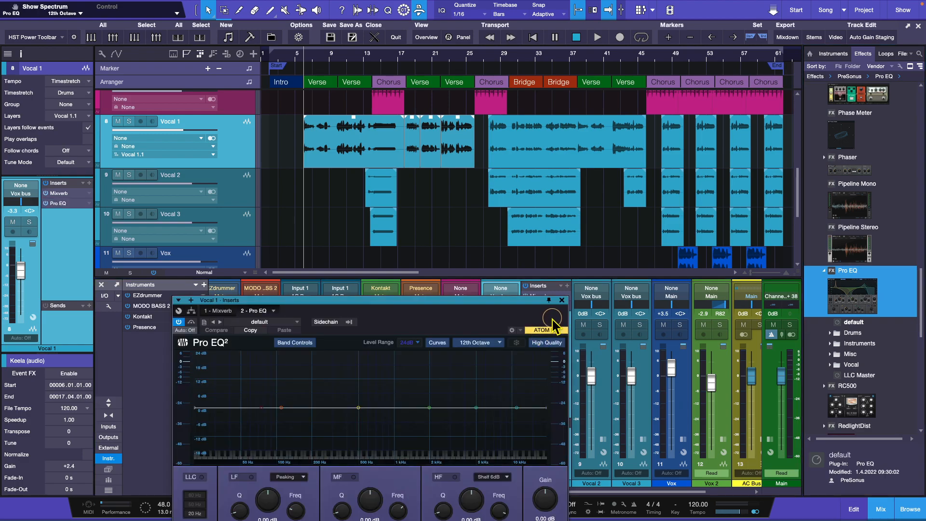
{"action": "left_click_drag", "start_coordinate": [509, 305], "coordinate": [400, 256]}
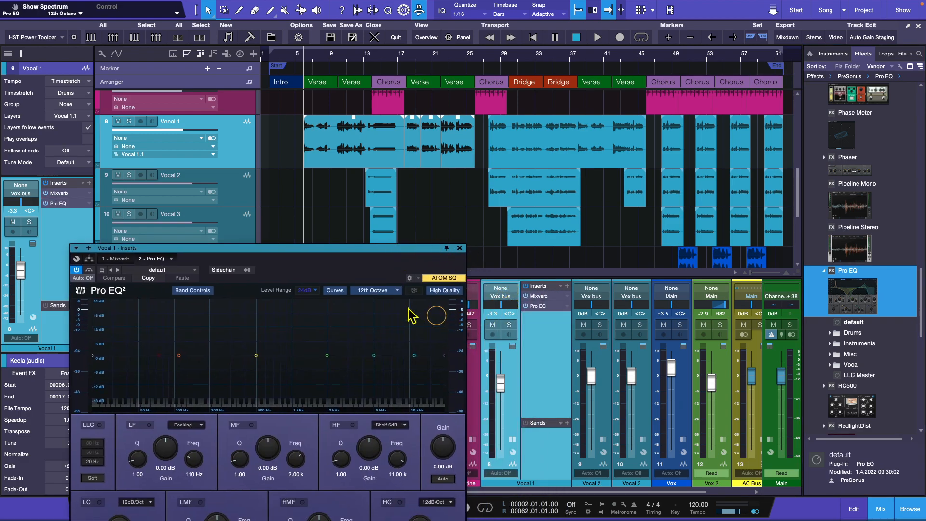
{"action": "left_click_drag", "start_coordinate": [326, 251], "coordinate": [335, 183]}
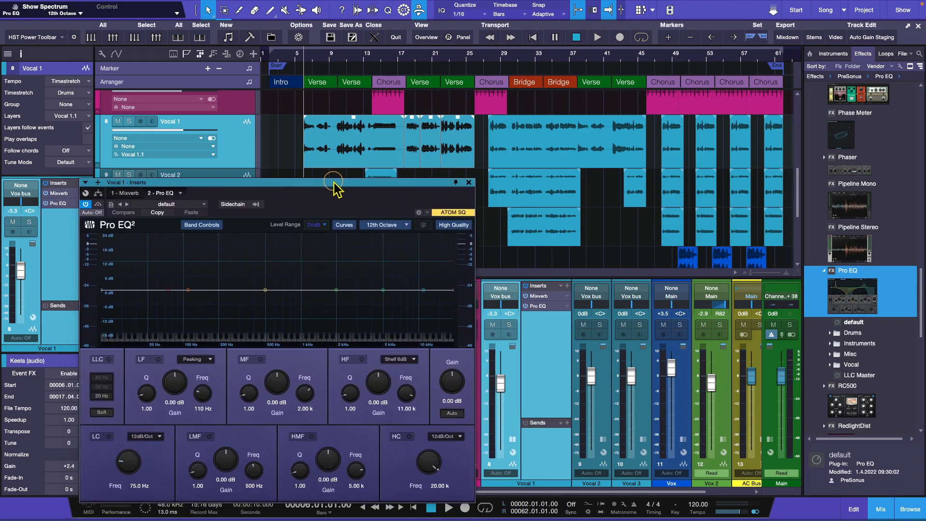
- Move Pro EQ above Mixverb in the Vocal 1 channel's insert chain
{"action": "left_click", "coordinate": [552, 306]}
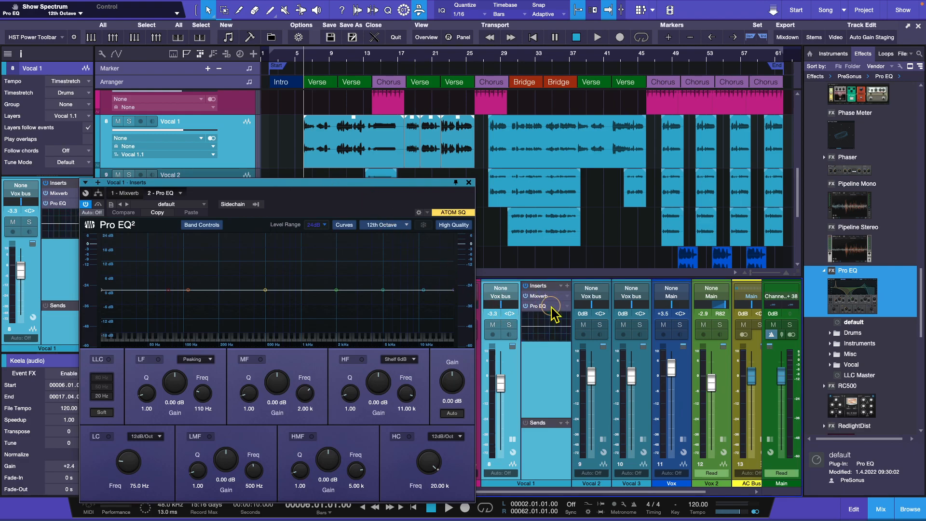
{"action": "left_click", "coordinate": [556, 305]}
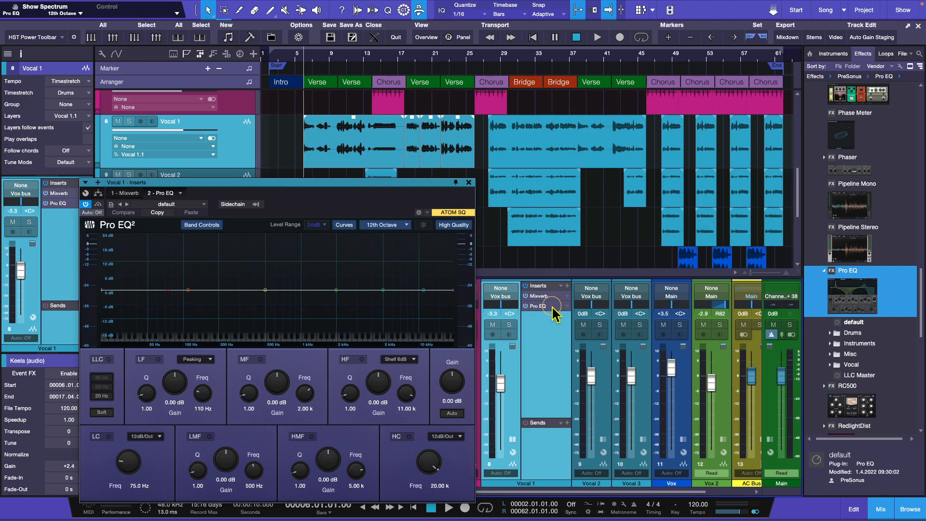
{"action": "left_click_drag", "start_coordinate": [552, 308], "coordinate": [552, 298]}
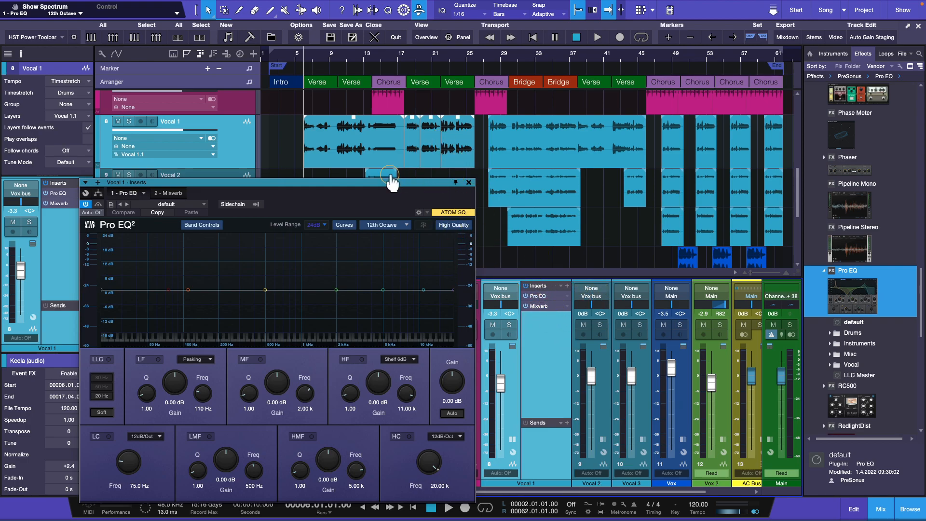
- Reposition the Pro EQ window over the browser side and play the mix briefly to view the vocal's frequency spectrum
{"action": "left_click_drag", "start_coordinate": [387, 184], "coordinate": [373, 171]}
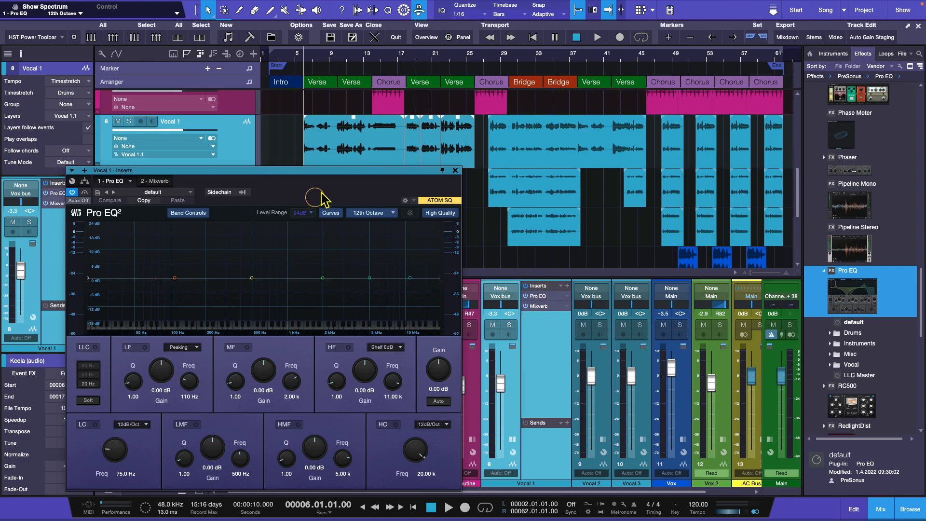
{"action": "left_click_drag", "start_coordinate": [351, 170], "coordinate": [797, 108]}
{"action": "key", "text": "space"}
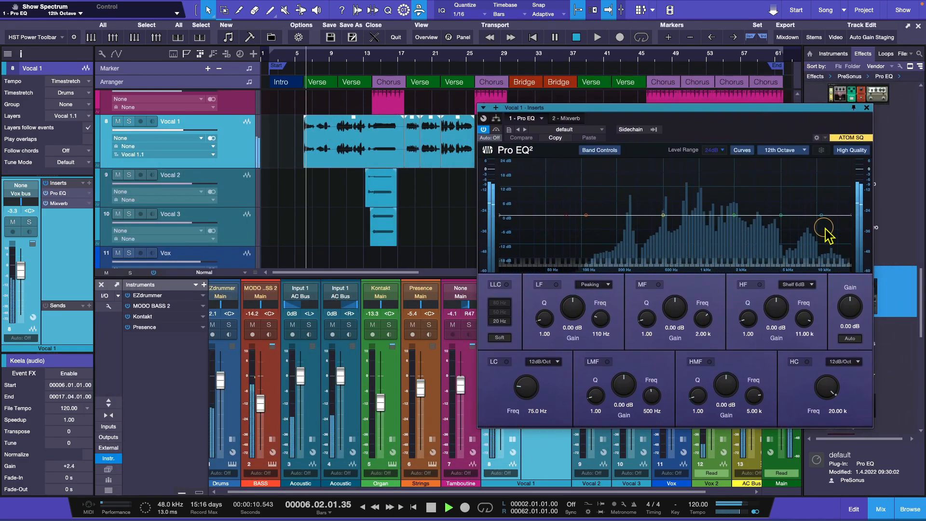
{"action": "key", "text": "space"}
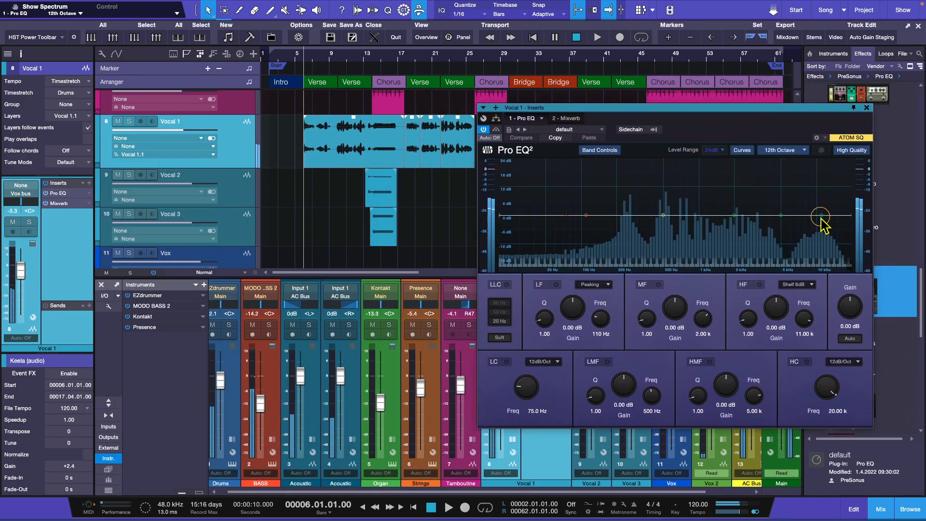
- Boost Pro EQ's HF shelf by about 5.75 dB at about 5.70 kHz and audition it with the mix
{"action": "left_click_drag", "start_coordinate": [821, 217], "coordinate": [789, 207]}
{"action": "key", "text": "space"}
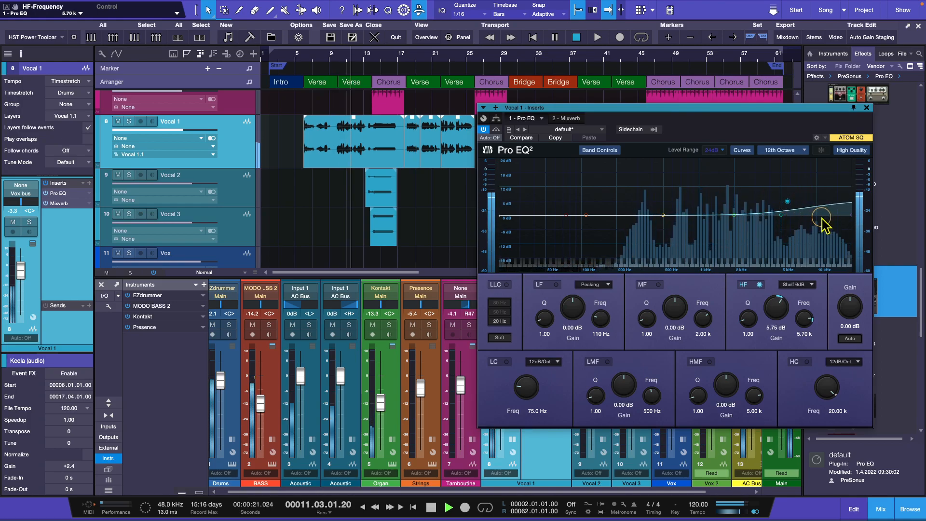
{"action": "key", "text": "space"}
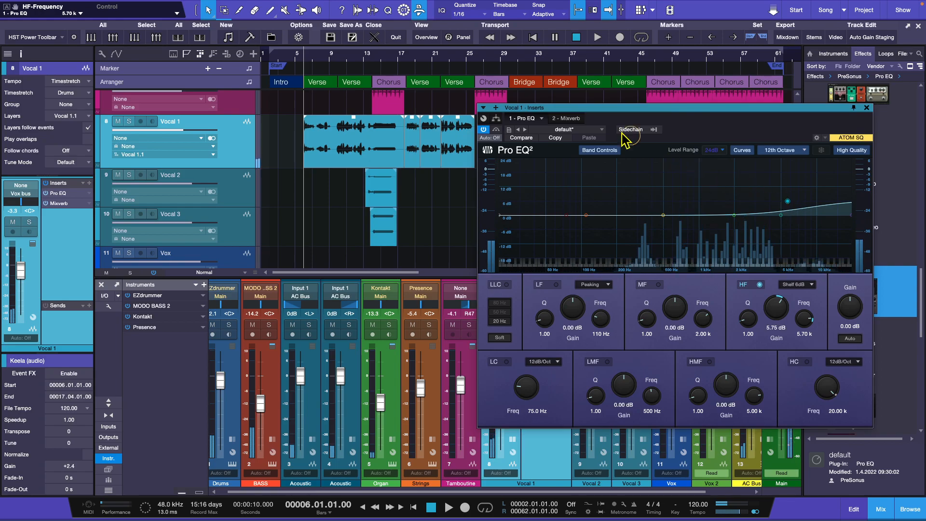
- Load Pro EQ's Female Pop Vox preset from the Vocal presets and audition it with the mix
{"action": "left_click", "coordinate": [601, 130]}
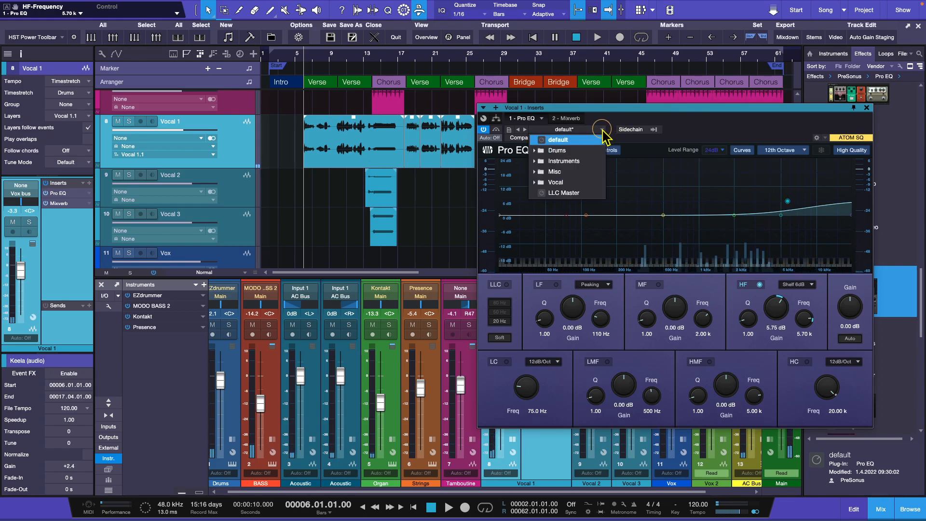
{"action": "left_click", "coordinate": [565, 183]}
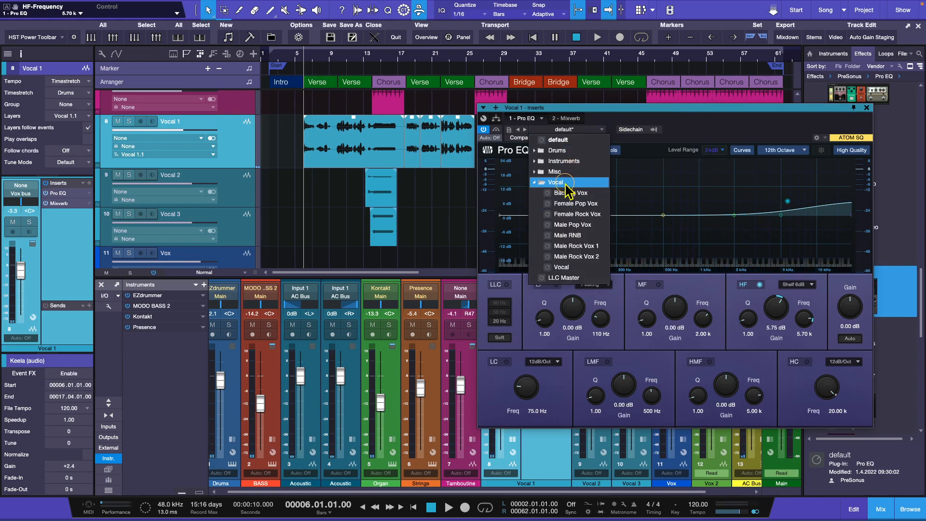
{"action": "left_click", "coordinate": [581, 204]}
{"action": "left_click", "coordinate": [715, 126]}
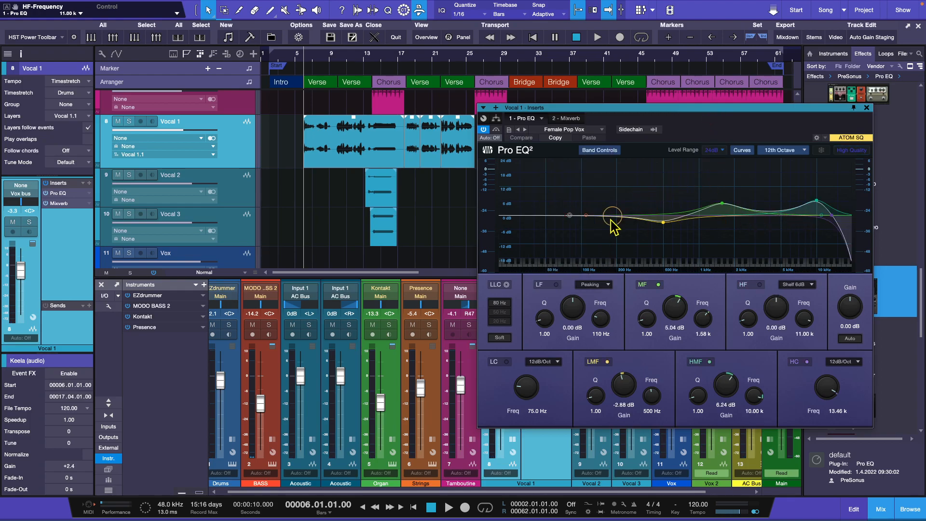
{"action": "key", "text": "space"}
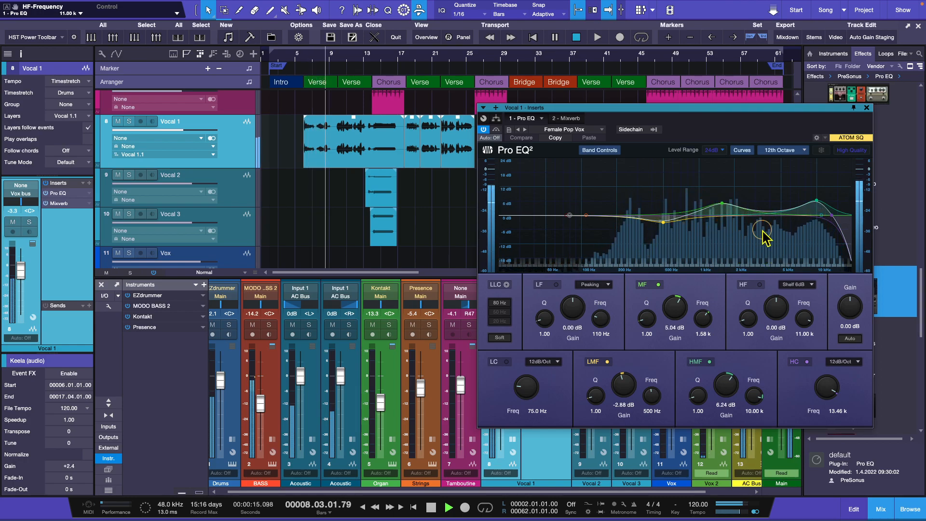
{"action": "key", "text": "space"}
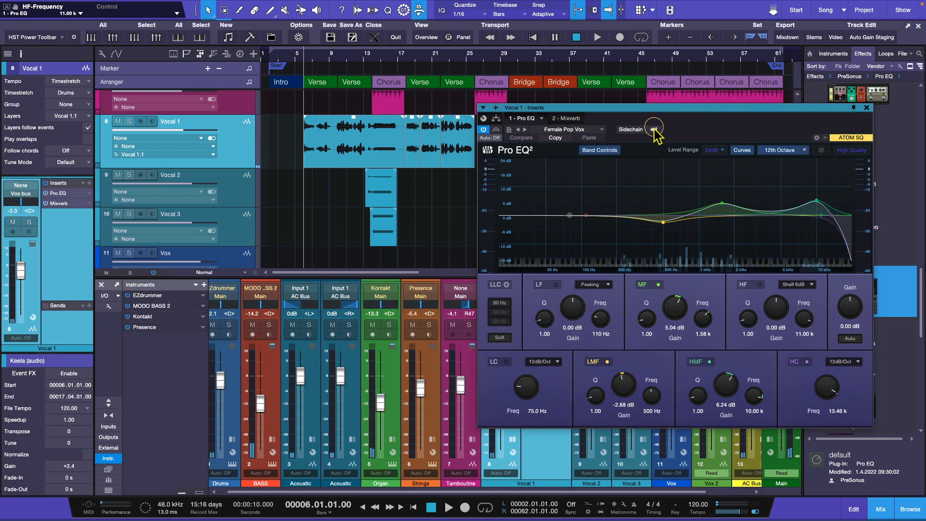
- Try Pro EQ's low-cut filter at about 130 Hz during playback, switching it on and back off
{"action": "left_click_drag", "start_coordinate": [636, 107], "coordinate": [630, 117]}
{"action": "left_click", "coordinate": [501, 371]}
{"action": "key", "text": "space"}
{"action": "left_click_drag", "start_coordinate": [525, 404], "coordinate": [509, 378]}
{"action": "left_click", "coordinate": [501, 372]}
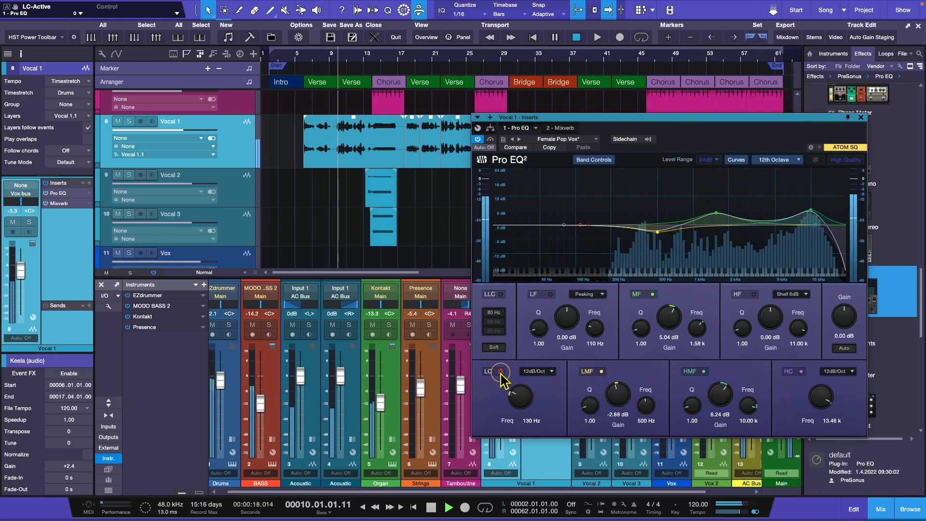
{"action": "key", "text": "space"}
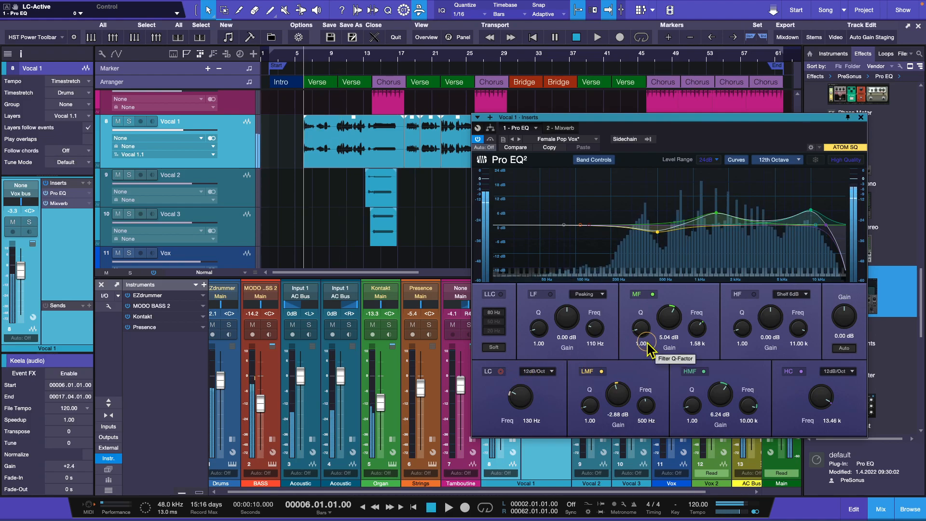
- Try Pro EQ's Phone Booth preset from the Misc presets and settle on the Telephone preset
{"action": "left_click", "coordinate": [585, 140]}
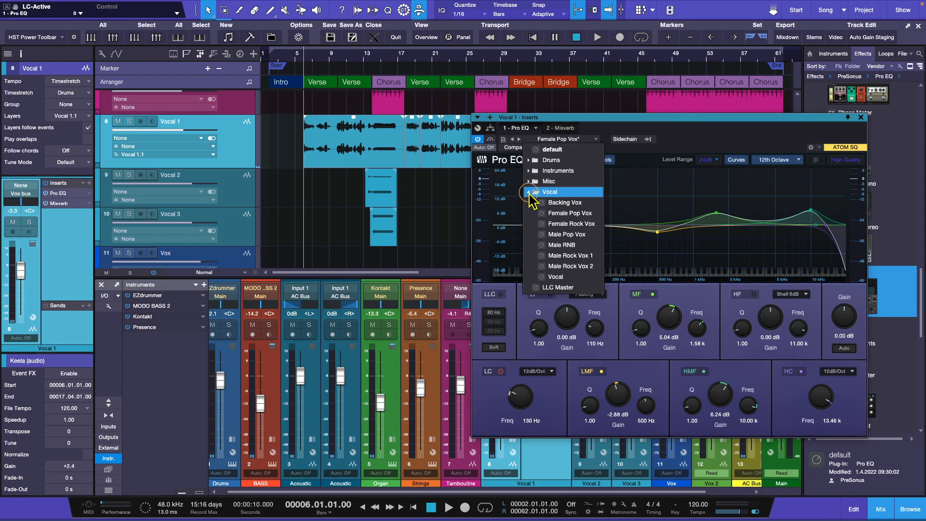
{"action": "left_click", "coordinate": [528, 193]}
{"action": "left_click", "coordinate": [531, 183]}
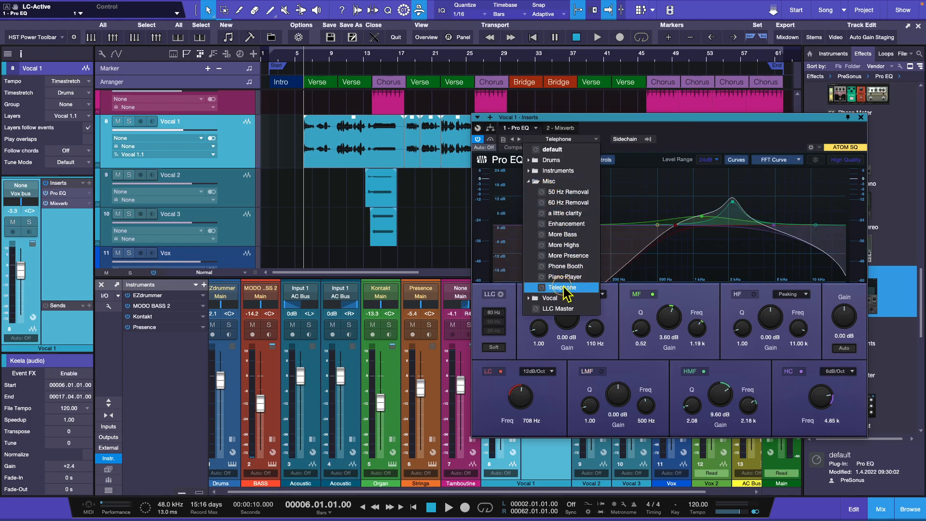
{"action": "left_click", "coordinate": [570, 266]}
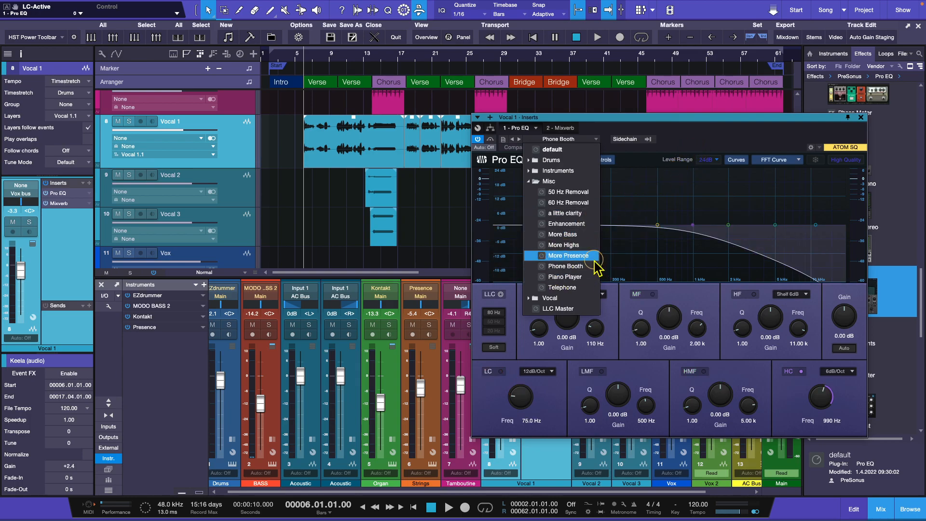
{"action": "left_click", "coordinate": [561, 288]}
{"action": "left_click", "coordinate": [685, 128]}
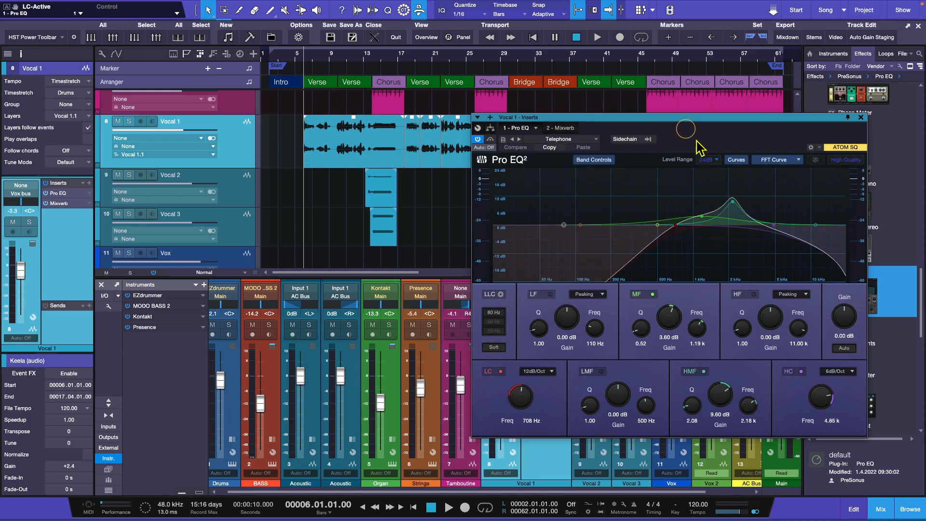
- Audition the Telephone preset, set its low-cut frequency to about 1.15 kHz, and close the plug-in window
{"action": "key", "text": "space"}
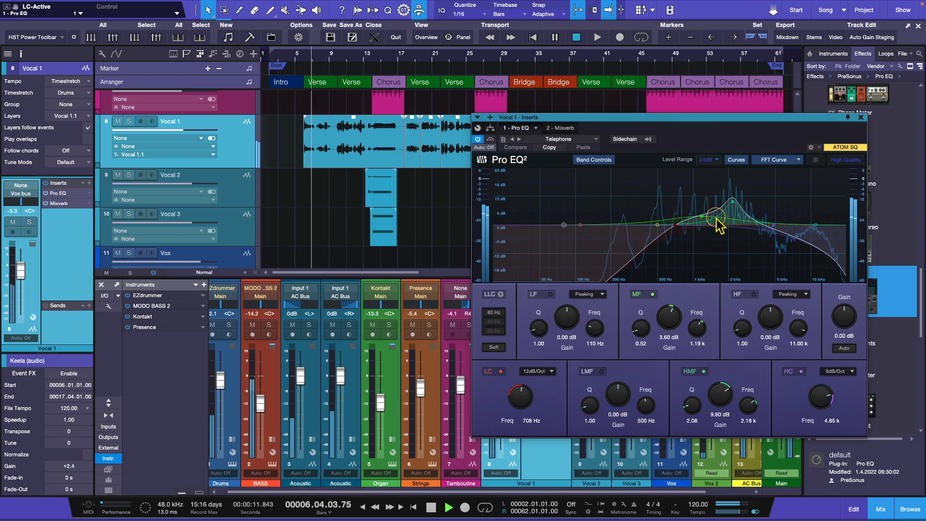
{"action": "mouse_move", "coordinate": [529, 399]}
{"action": "left_mouse_down"}
{"action": "mouse_move", "coordinate": [525, 392]}
{"action": "mouse_move", "coordinate": [529, 400]}
{"action": "left_mouse_up"}
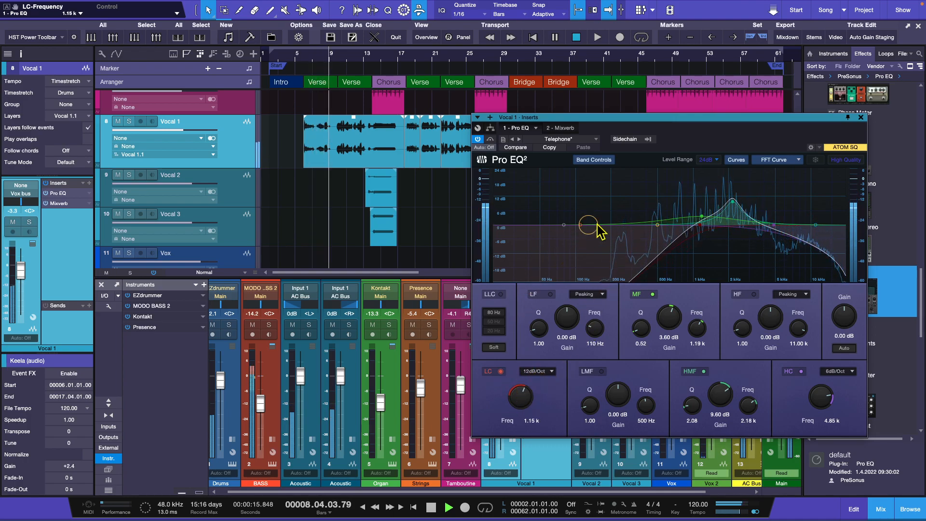
{"action": "key", "text": "space"}
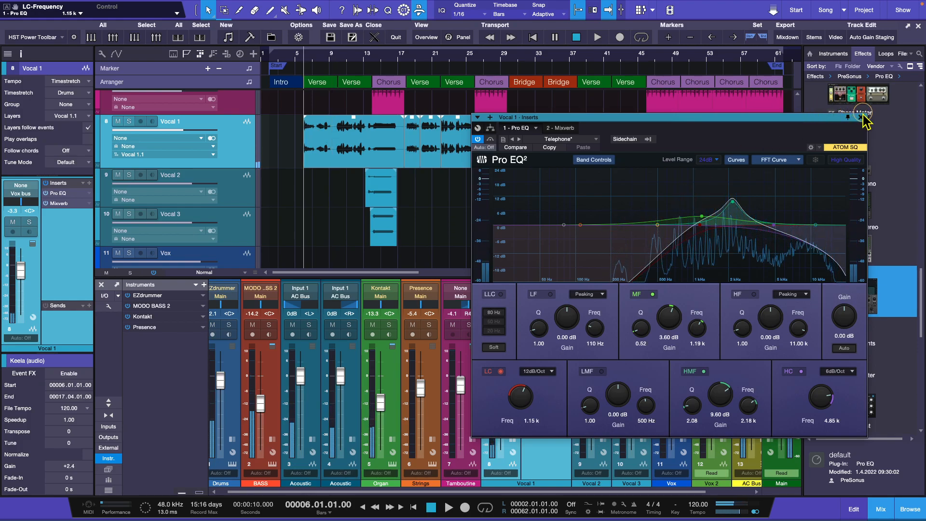
{"action": "left_click", "coordinate": [861, 117]}
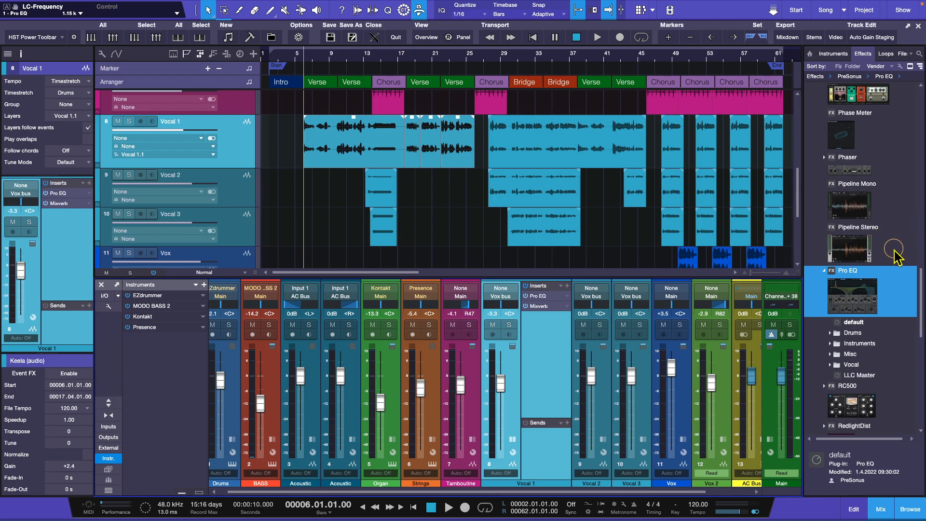
- Look through the PreSonus effects in the browser and collapse the vendor folder
{"action": "scroll", "coordinate": [891, 261], "scroll_direction": "down", "scroll_amount": 10}
{"action": "scroll", "coordinate": [893, 292], "scroll_direction": "up", "scroll_amount": 15}
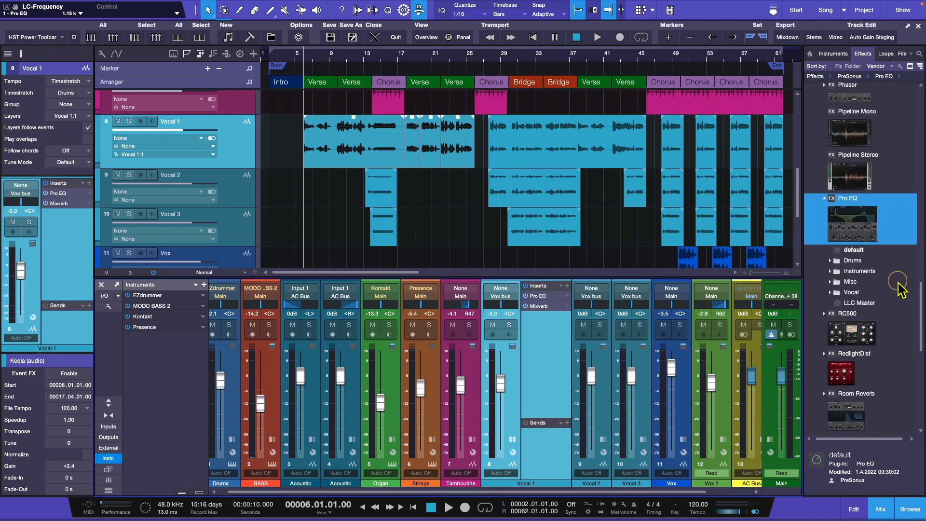
{"action": "left_click", "coordinate": [818, 184]}
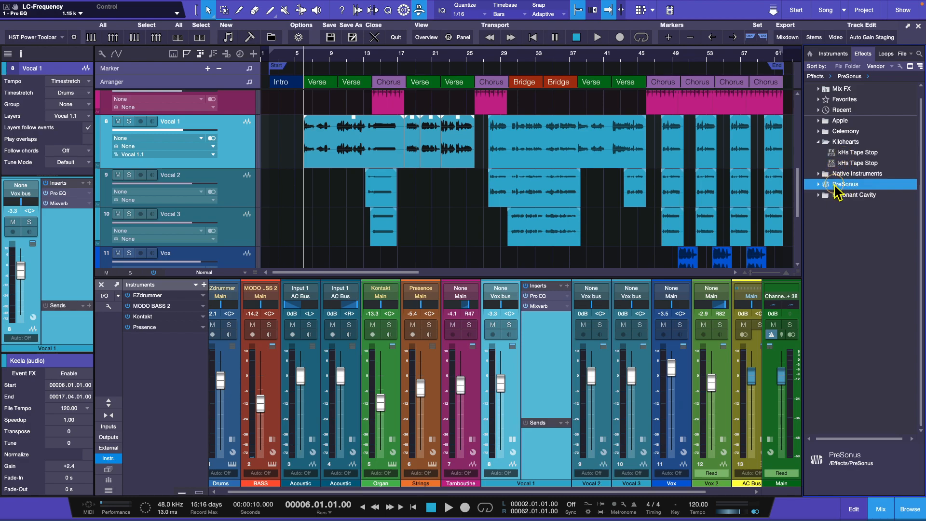
- Demonstrate expanding and collapsing the inserts and sends of Vocal 1 and channel 7, leaving both channels collapsed
{"action": "left_click", "coordinate": [512, 440]}
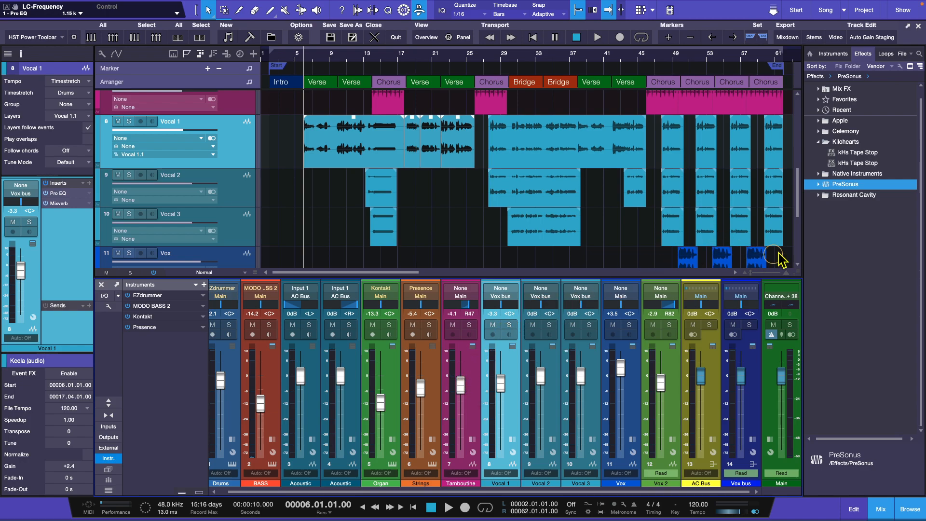
{"action": "left_click", "coordinate": [513, 440]}
{"action": "left_click", "coordinate": [512, 439]}
{"action": "left_click", "coordinate": [472, 439]}
{"action": "left_click", "coordinate": [473, 439]}
- Expand the PreSonus effects folder and look through its available plug-ins
{"action": "left_click", "coordinate": [819, 184]}
{"action": "scroll", "coordinate": [862, 338], "scroll_direction": "down", "scroll_amount": 5}
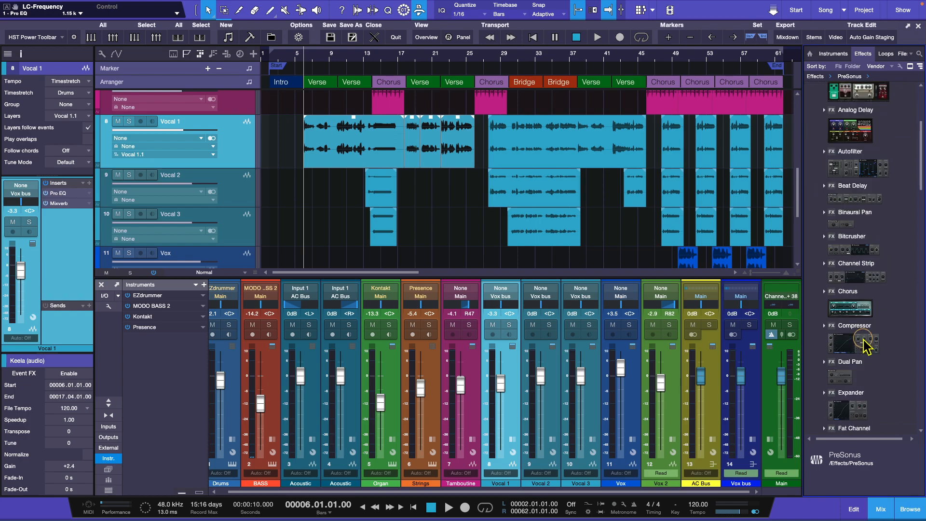
{"action": "scroll", "coordinate": [862, 338], "scroll_direction": "up", "scroll_amount": 6}
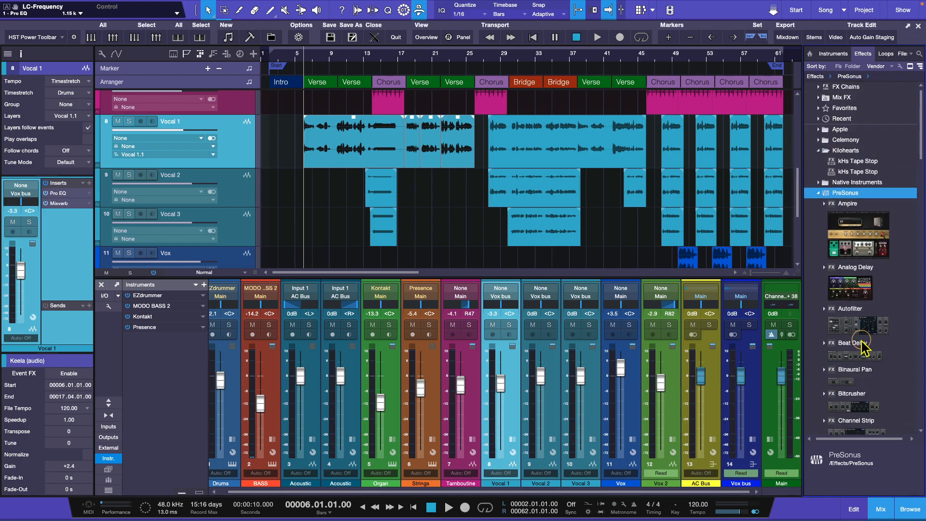